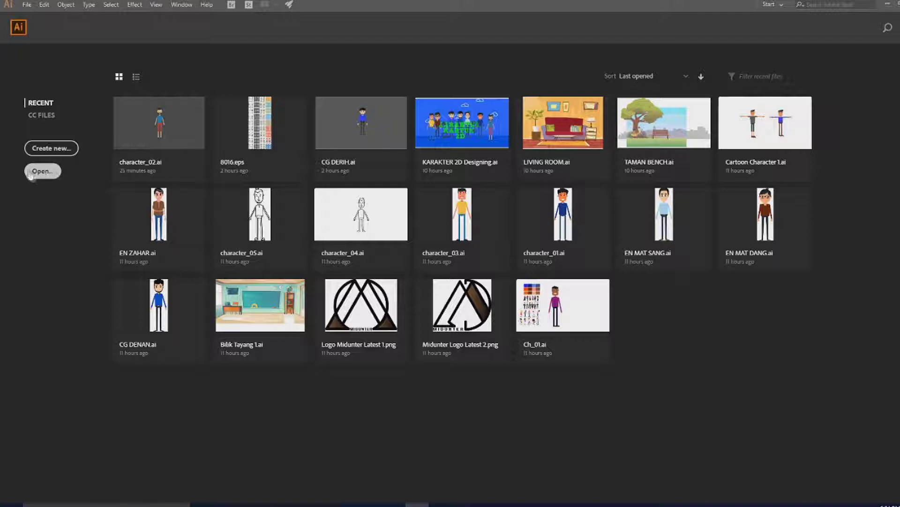
# Step: Start a new document and look through the Saved, Mobile, Web, Print, and Film & Video presets before returning to the recent ones
pyautogui.click(49, 149)
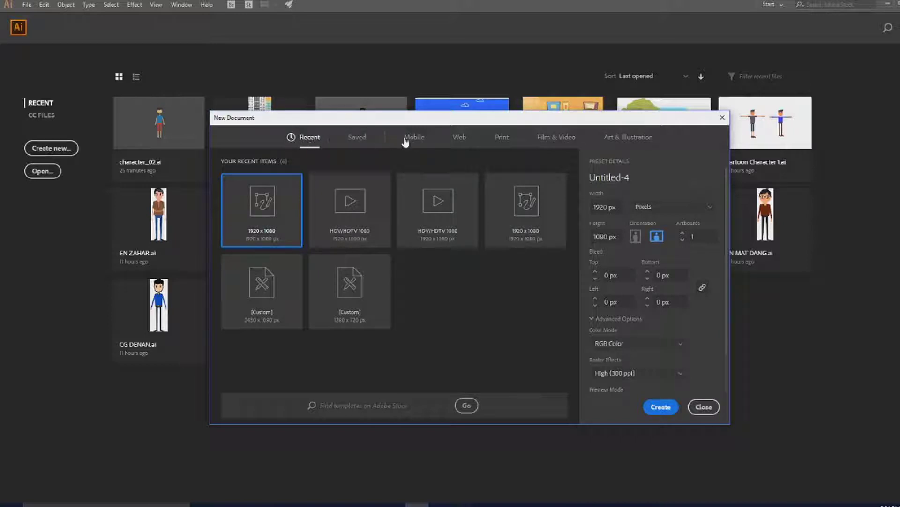
pyautogui.click(357, 139)
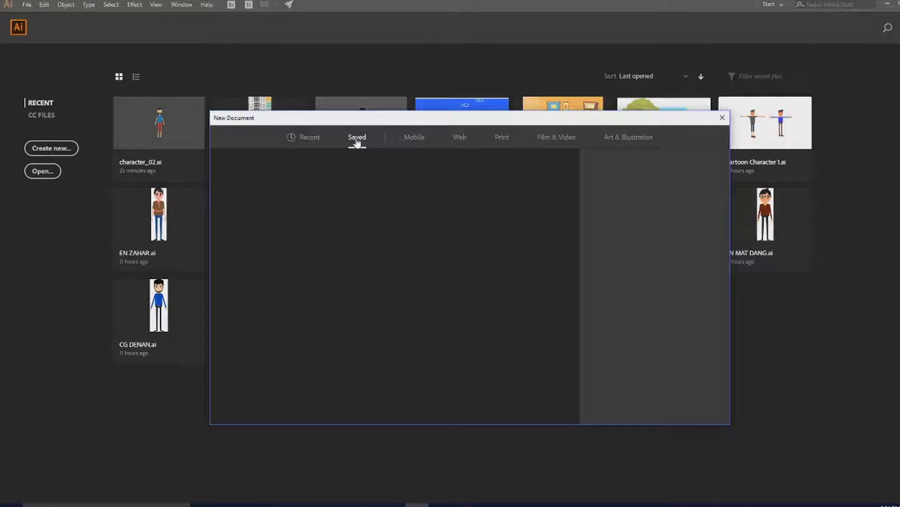
pyautogui.click(412, 139)
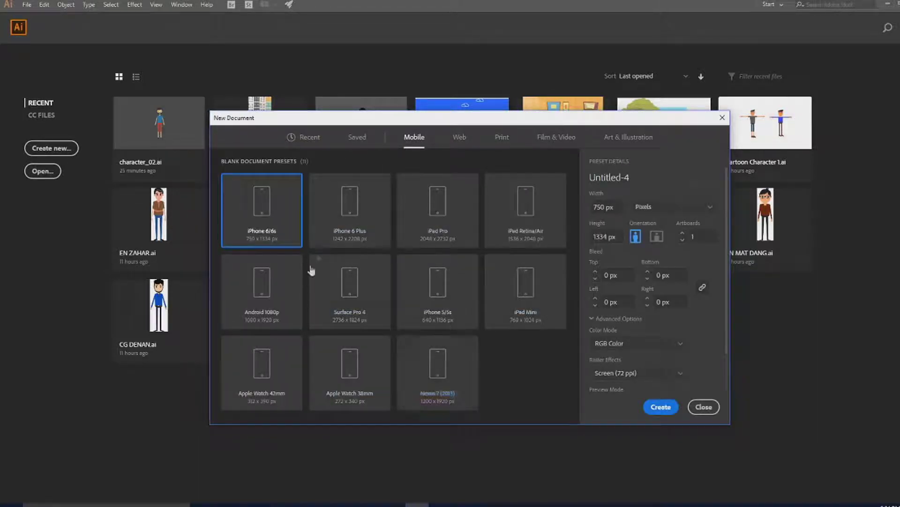
pyautogui.click(459, 137)
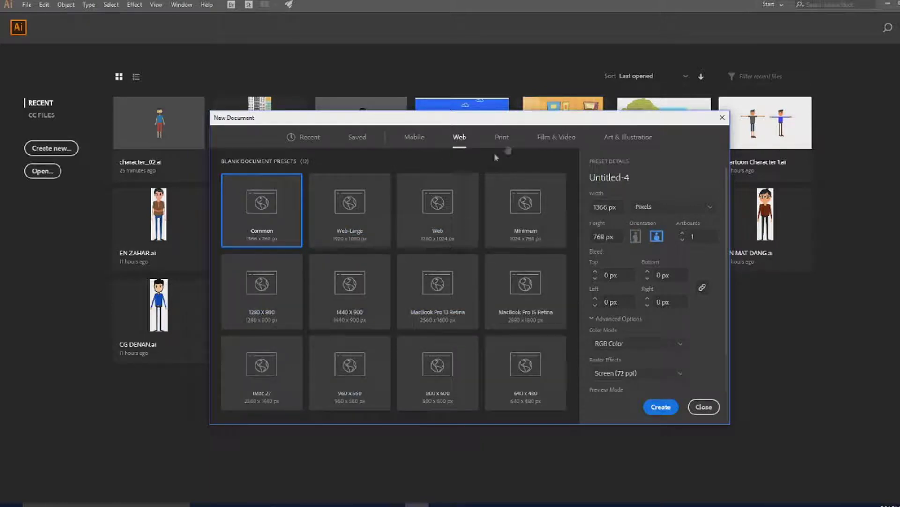
pyautogui.click(503, 139)
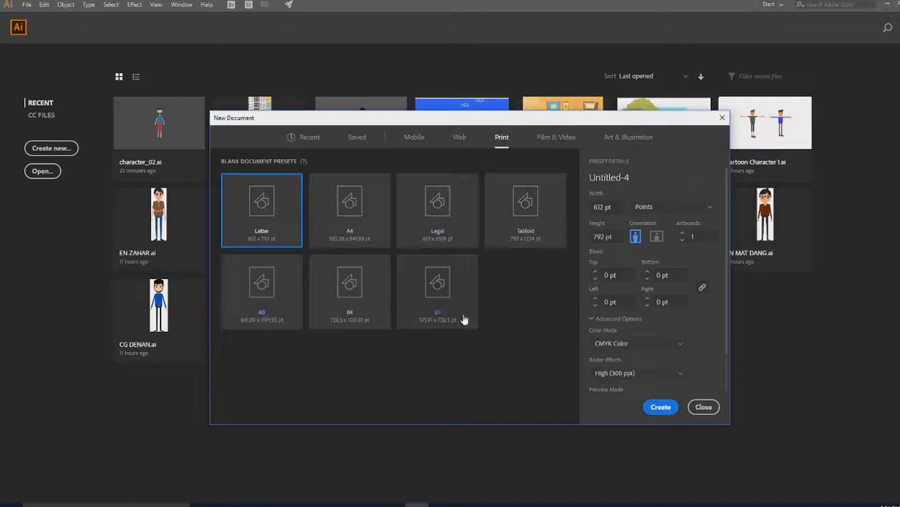
pyautogui.click(555, 138)
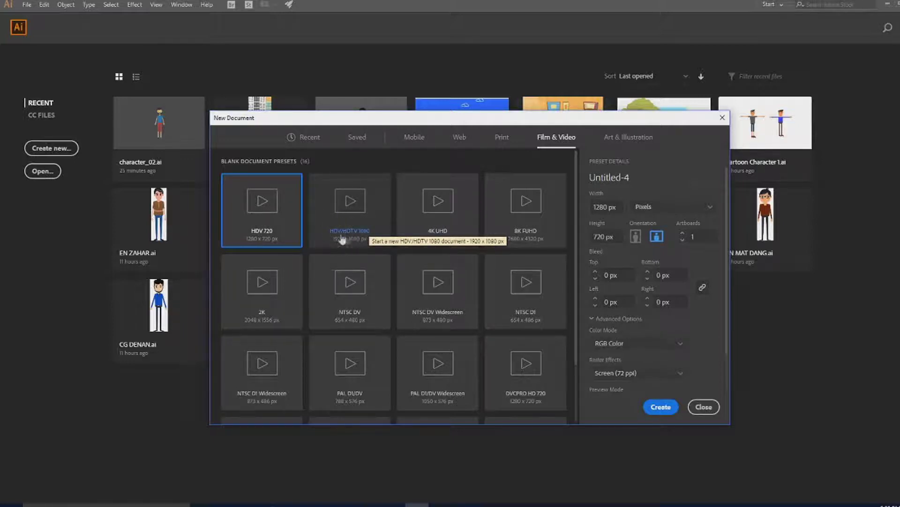
pyautogui.click(306, 139)
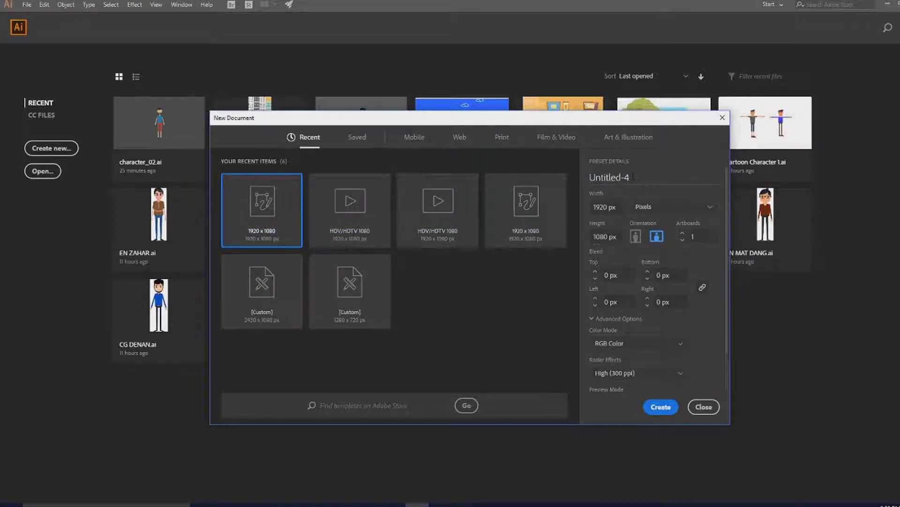
# Step: Name the document "asas tools" and create it from the recent 1920 x 1080 px preset
pyautogui.moveTo(631, 180); pyautogui.dragTo(590, 181)
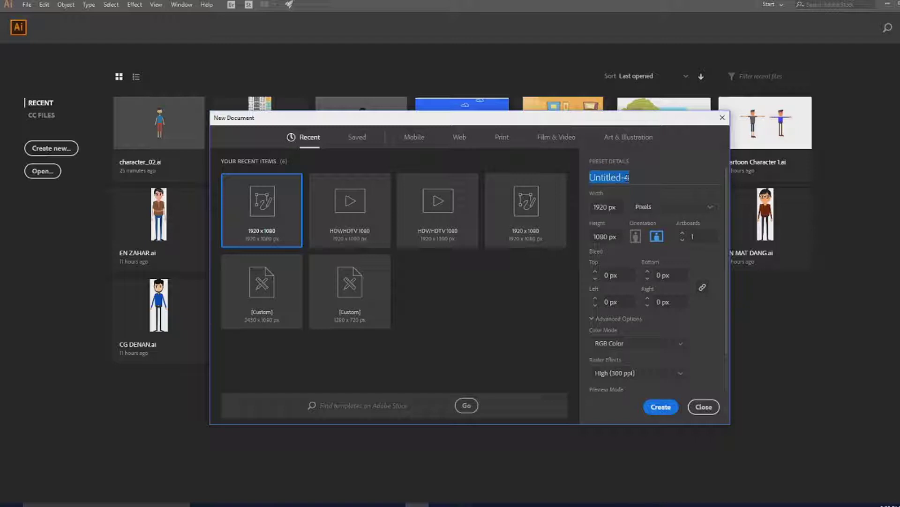
pyautogui.write('asas tools')
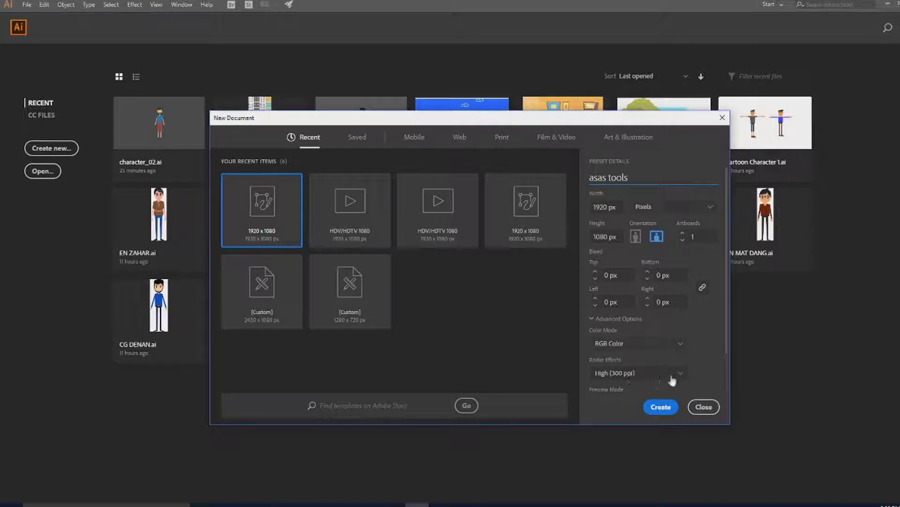
pyautogui.click(659, 407)
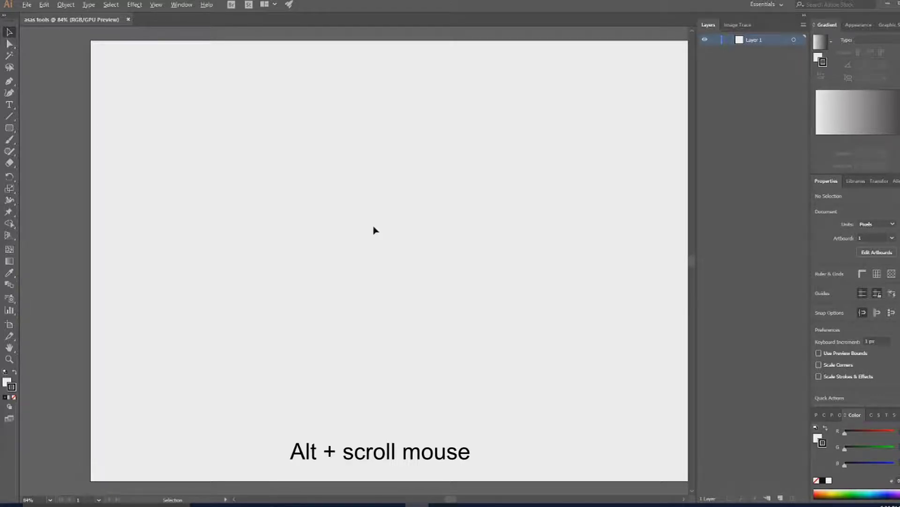
# Step: Zoom in and out repeatedly on the blank artboard, finishing at 50% magnification
pyautogui.keyDown('alt'); pyautogui.scroll(2, 376, 230); pyautogui.keyUp('alt')
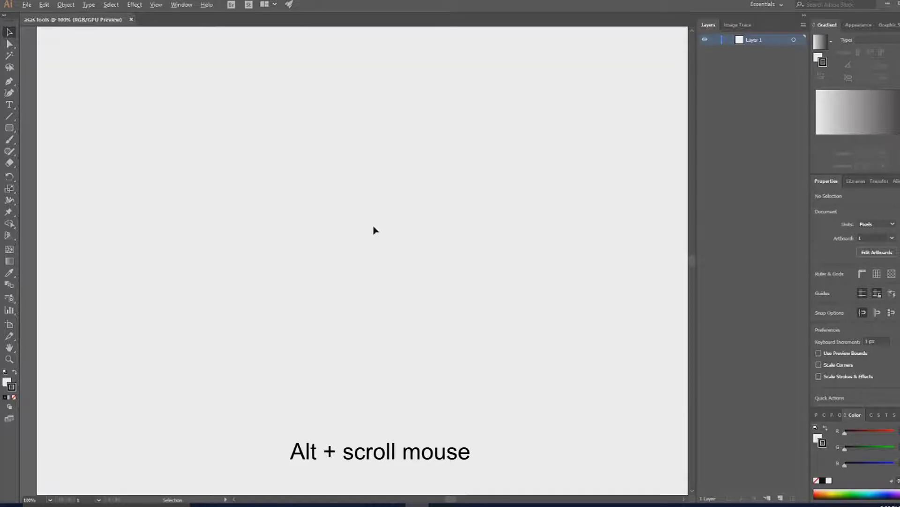
pyautogui.keyDown('alt'); pyautogui.scroll(1, 376, 230); pyautogui.keyUp('alt')
pyautogui.keyDown('alt'); pyautogui.scroll(1, 375, 230); pyautogui.keyUp('alt')
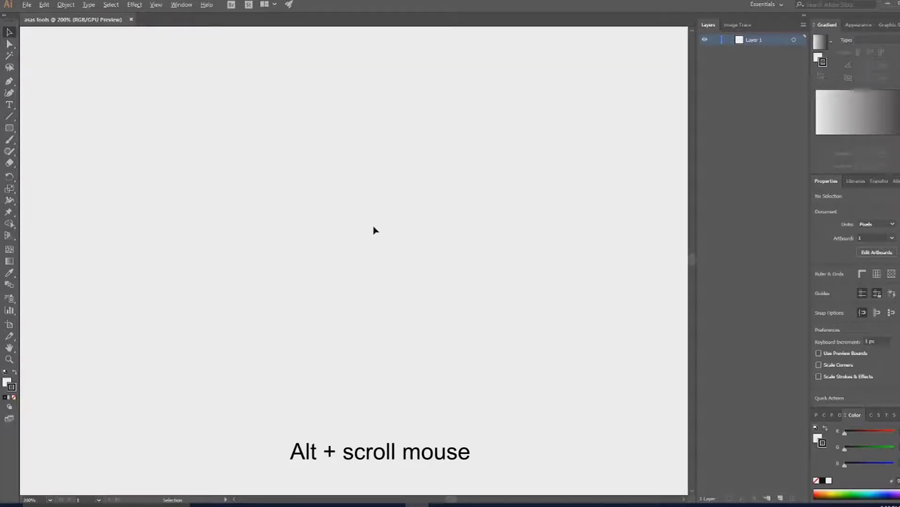
pyautogui.keyDown('alt'); pyautogui.scroll(-4, 376, 230); pyautogui.keyUp('alt')
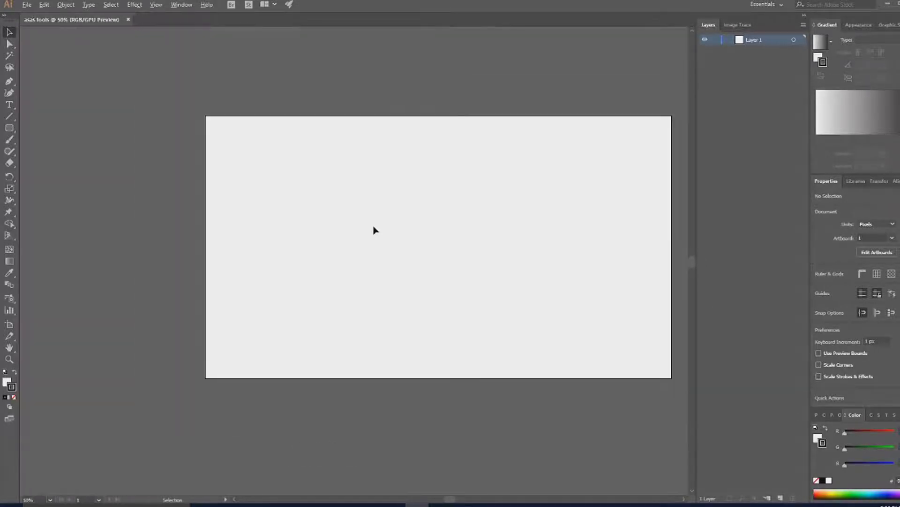
pyautogui.keyDown('alt'); pyautogui.scroll(2, 376, 230); pyautogui.keyUp('alt')
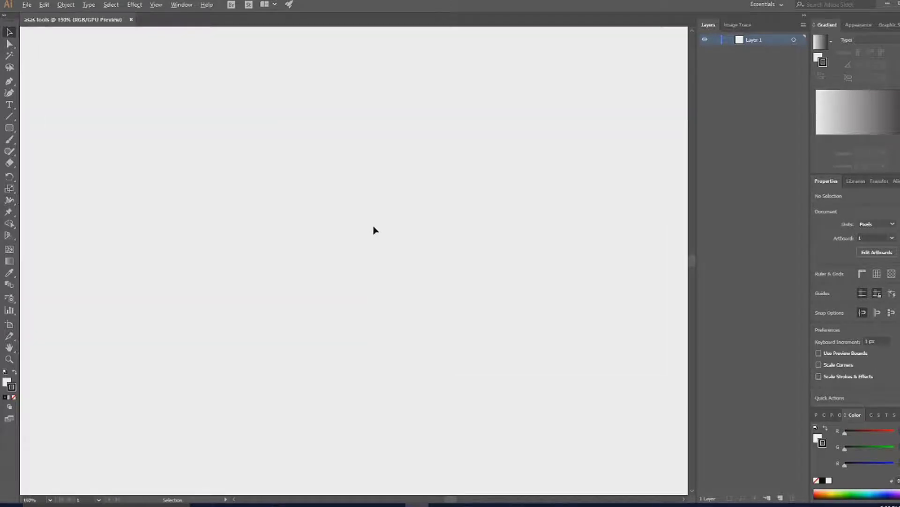
pyautogui.keyDown('alt'); pyautogui.scroll(-4, 375, 230); pyautogui.keyUp('alt')
pyautogui.keyDown('alt'); pyautogui.scroll(4, 376, 230); pyautogui.keyUp('alt')
pyautogui.keyDown('alt'); pyautogui.scroll(-3, 376, 229); pyautogui.keyUp('alt')
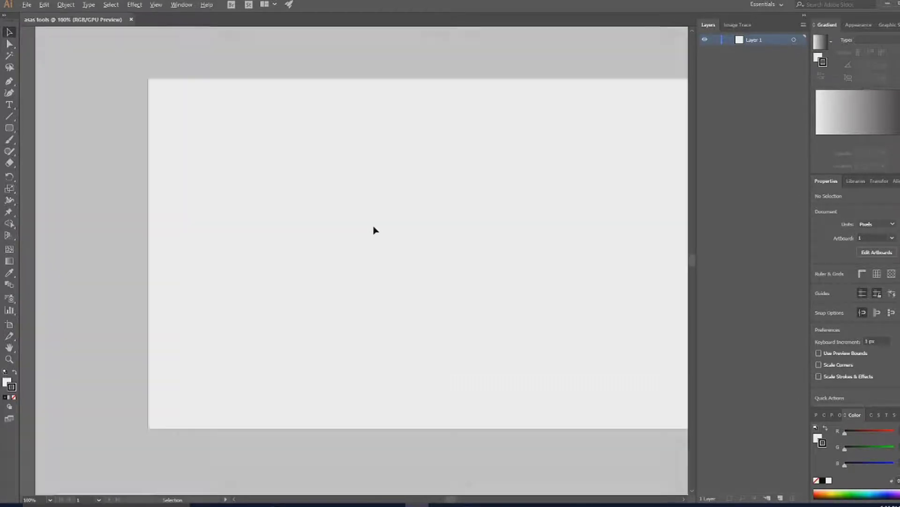
pyautogui.keyDown('alt'); pyautogui.scroll(2, 376, 229); pyautogui.keyUp('alt')
pyautogui.keyDown('alt'); pyautogui.scroll(-2, 375, 230); pyautogui.keyUp('alt')
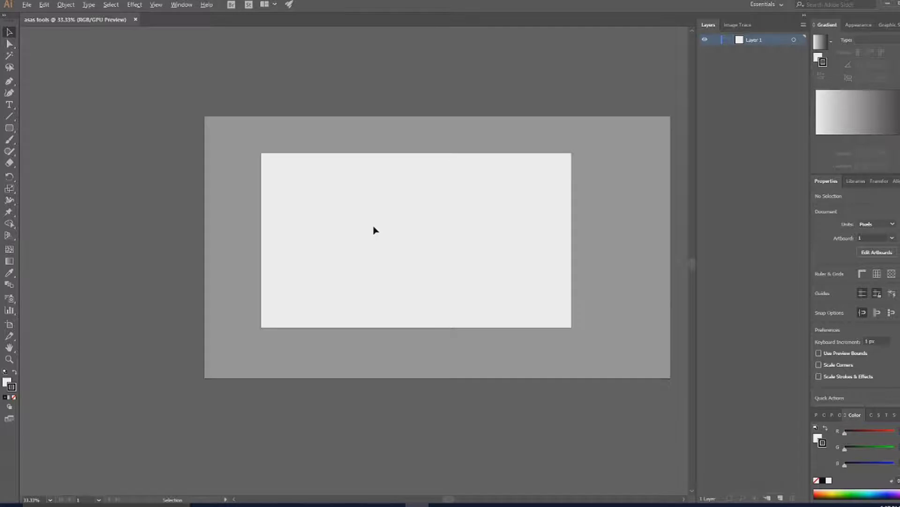
pyautogui.keyDown('alt'); pyautogui.scroll(2, 376, 229); pyautogui.keyUp('alt')
pyautogui.scroll(-2, 376, 230)
pyautogui.scroll(3, 376, 230)
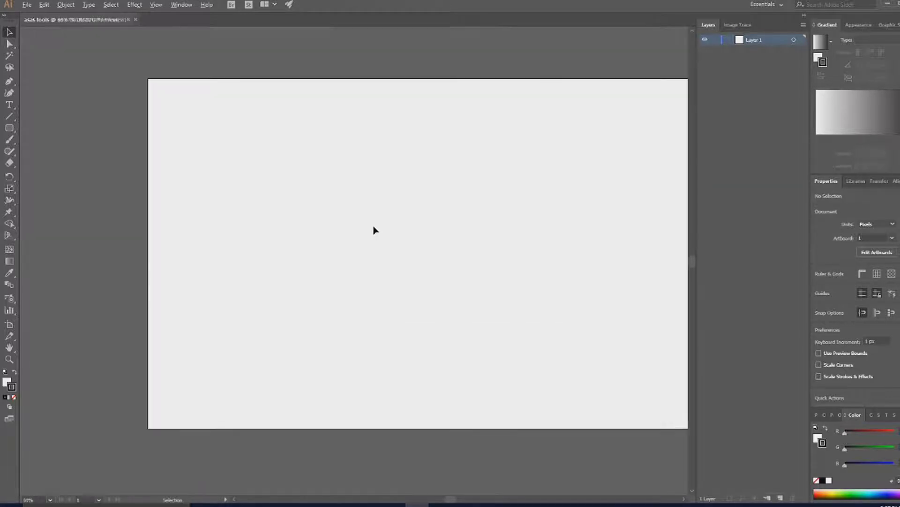
pyautogui.scroll(-3, 376, 230)
pyautogui.scroll(4, 376, 230)
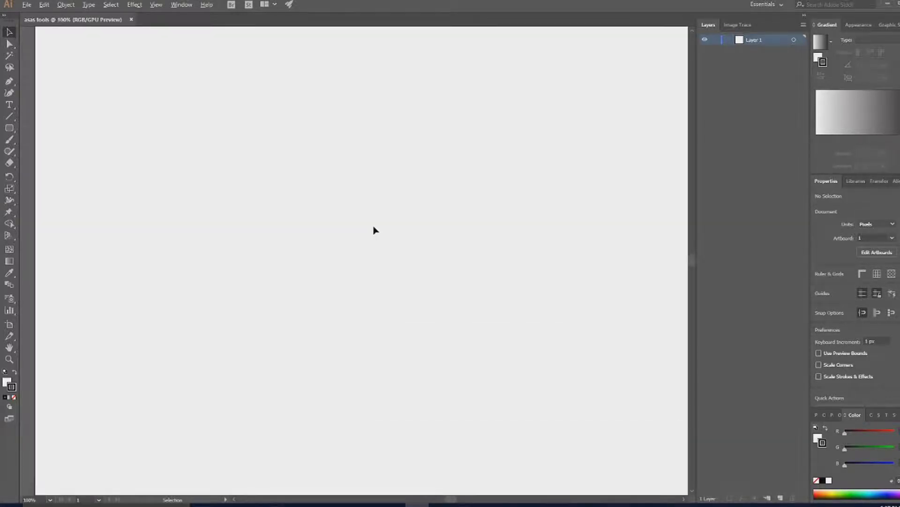
pyautogui.scroll(-2, 376, 230)
pyautogui.scroll(2, 376, 230)
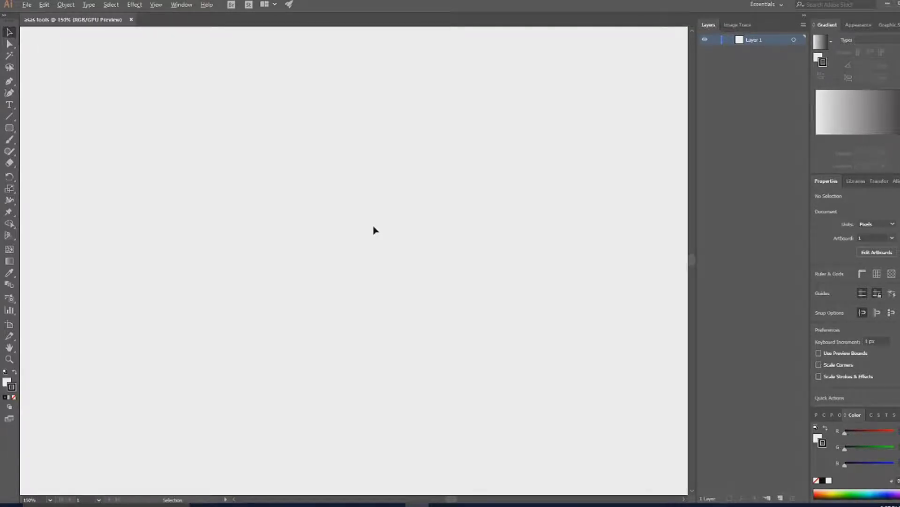
pyautogui.scroll(-3, 376, 230)
pyautogui.scroll(3, 376, 230)
pyautogui.scroll(-2, 376, 230)
pyautogui.scroll(2, 375, 230)
pyautogui.scroll(-2, 376, 230)
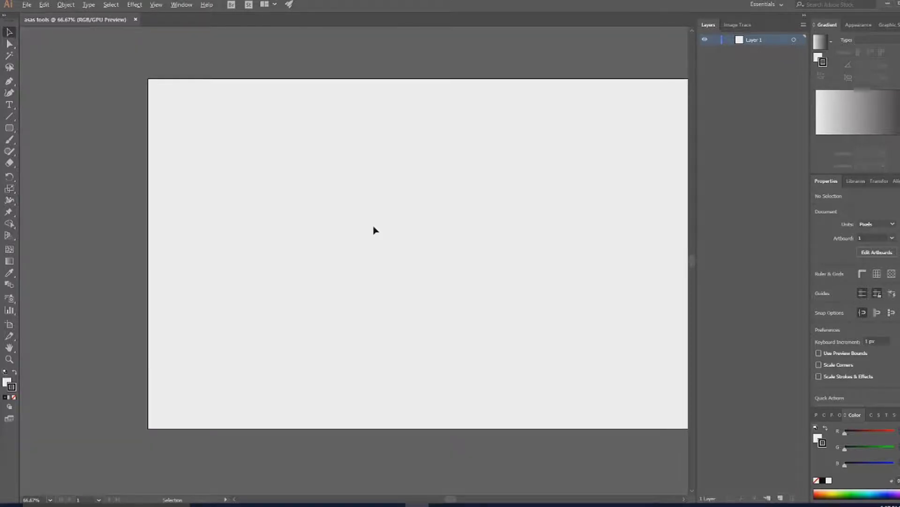
pyautogui.scroll(2, 376, 230)
pyautogui.scroll(-2, 376, 229)
pyautogui.scroll(-1, 376, 230)
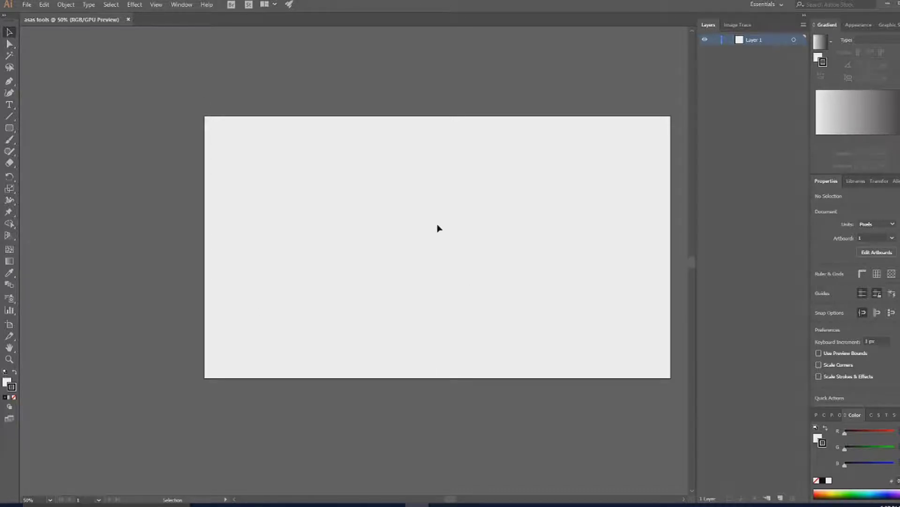
# Step: Pan the view with the Hand tool to centre the artboard in the canvas area, returning to the Selection tool
pyautogui.press('space')
pyautogui.moveTo(437, 226); pyautogui.dragTo(398, 253)
pyautogui.press('v')
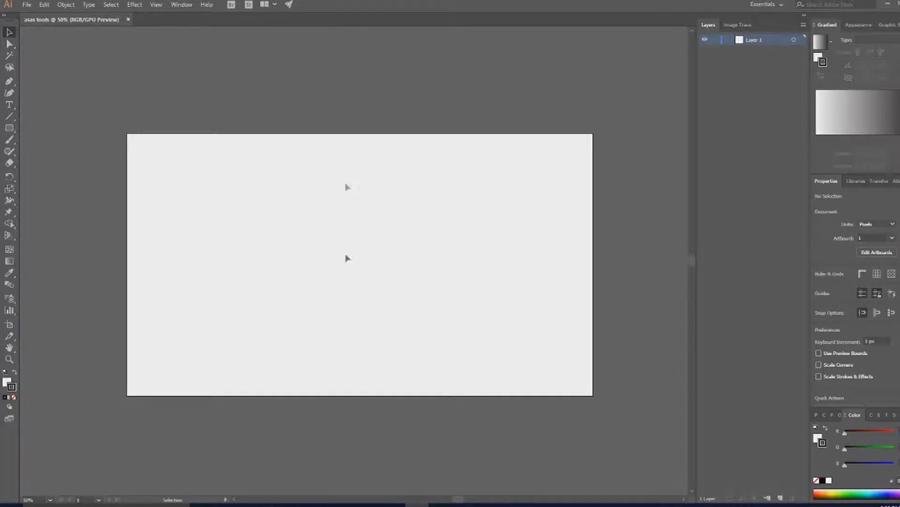
# Step: Scroll the view vertically past the artboard's upper and lower edges, bringing the whole artboard back to the middle
pyautogui.scroll(3, 350, 270)
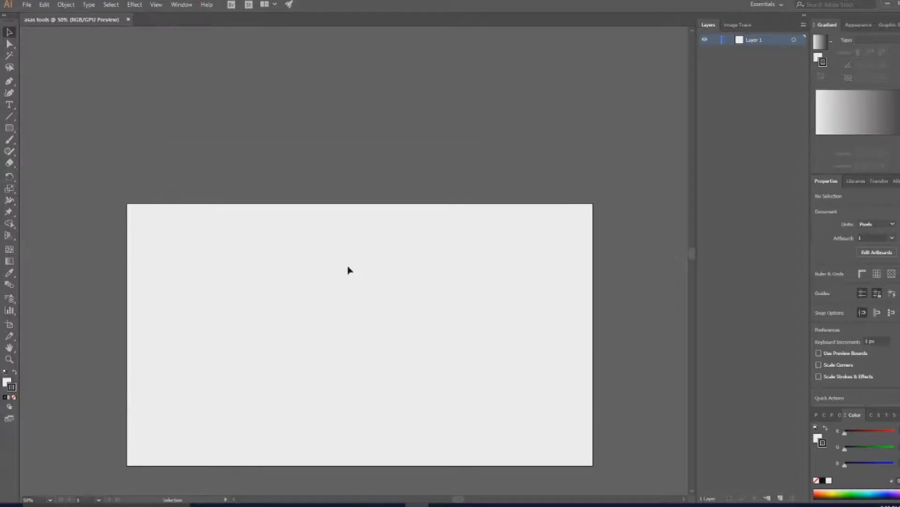
pyautogui.scroll(4, 349, 269)
pyautogui.scroll(-5, 349, 269)
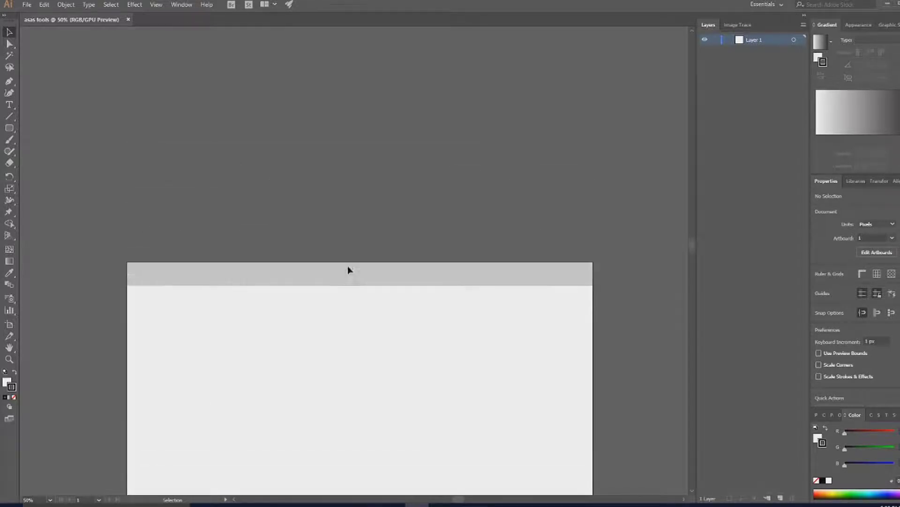
pyautogui.scroll(-8, 349, 270)
pyautogui.scroll(3, 350, 270)
pyautogui.scroll(9, 350, 269)
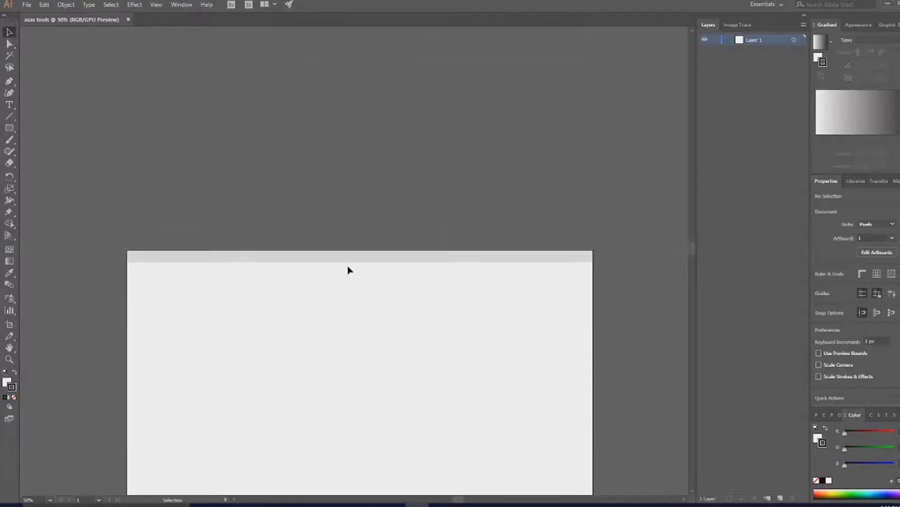
pyautogui.scroll(-4, 349, 270)
pyautogui.scroll(-3, 349, 269)
pyautogui.scroll(-2, 349, 269)
pyautogui.scroll(6, 349, 270)
pyautogui.scroll(-4, 349, 270)
pyautogui.scroll(-3, 350, 269)
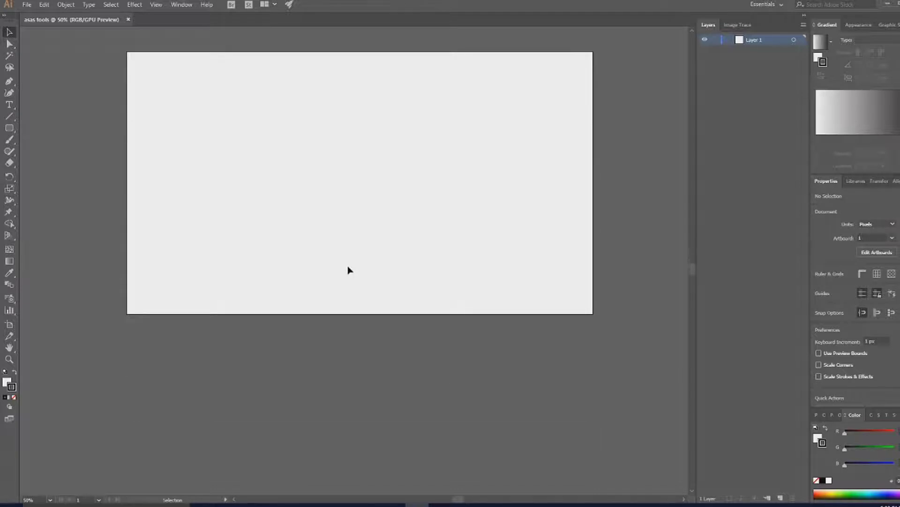
pyautogui.scroll(5, 349, 269)
pyautogui.scroll(-1, 350, 270)
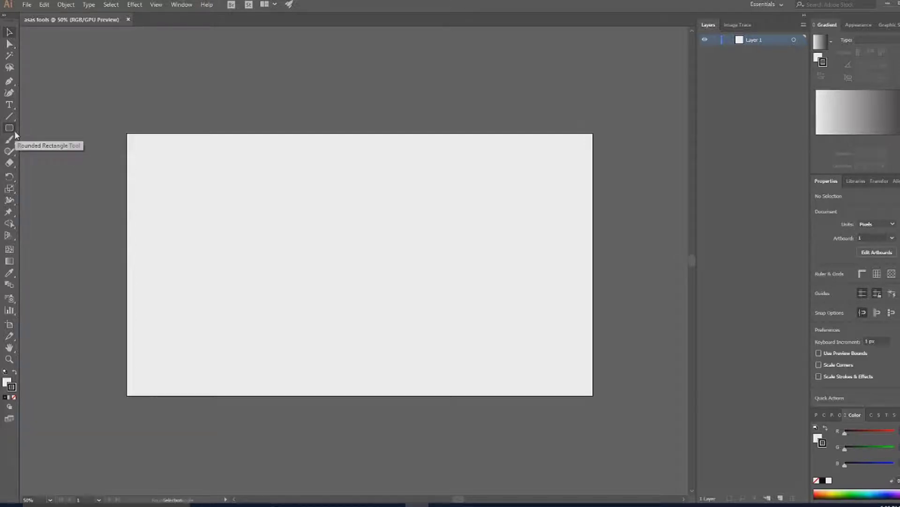
# Step: Activate the Rounded Rectangle tool and make the fill the active colour attribute
pyautogui.click(15, 132)
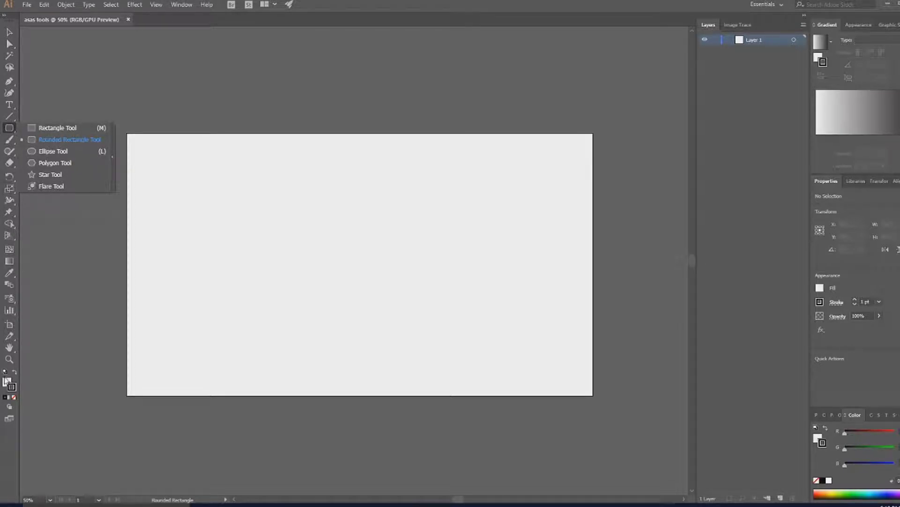
pyautogui.click(7, 382)
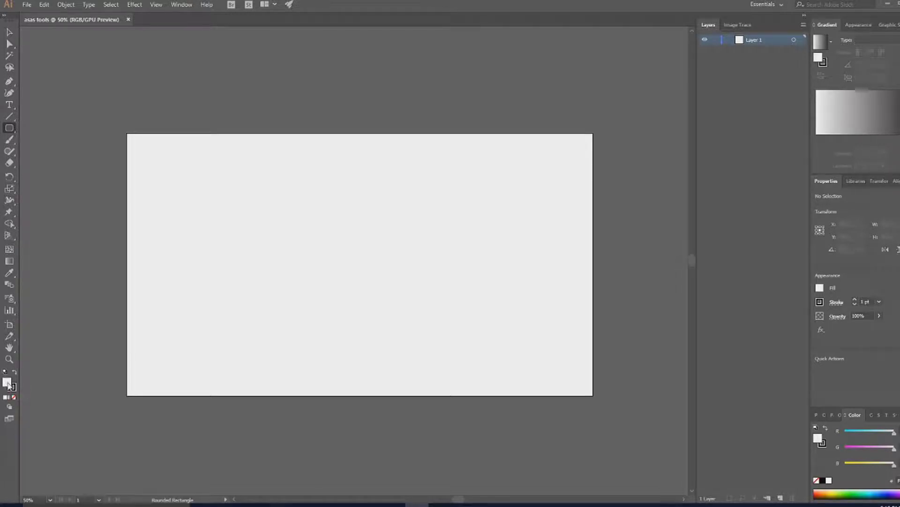
pyautogui.doubleClick(10, 386)
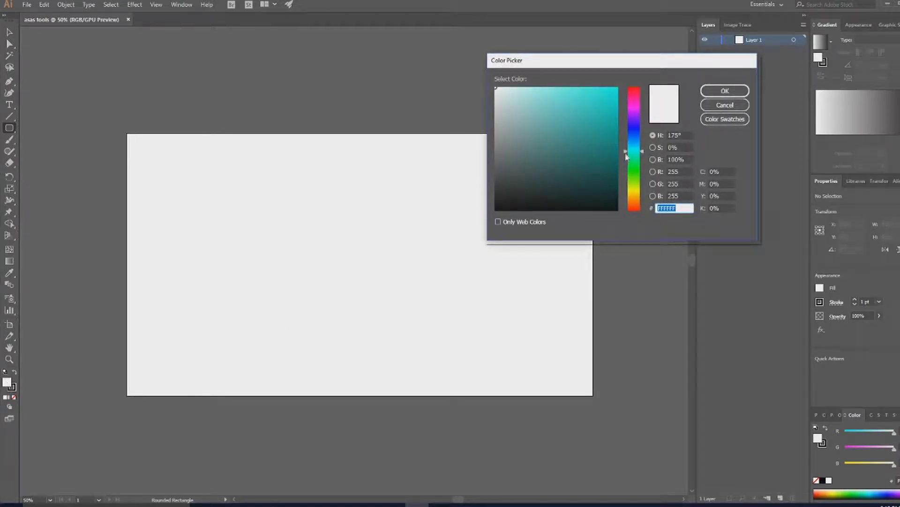
pyautogui.moveTo(627, 153); pyautogui.dragTo(631, 186)
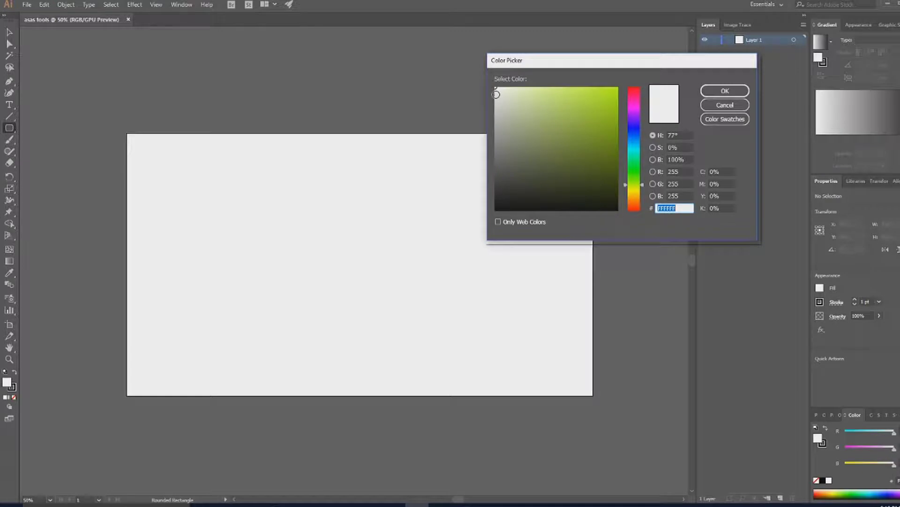
pyautogui.moveTo(498, 91)
pyautogui.mouseDown()
pyautogui.moveTo(609, 92)
pyautogui.moveTo(537, 136)
pyautogui.moveTo(614, 93)
pyautogui.moveTo(543, 123)
pyautogui.moveTo(611, 92)
pyautogui.moveTo(562, 123)
pyautogui.mouseUp()
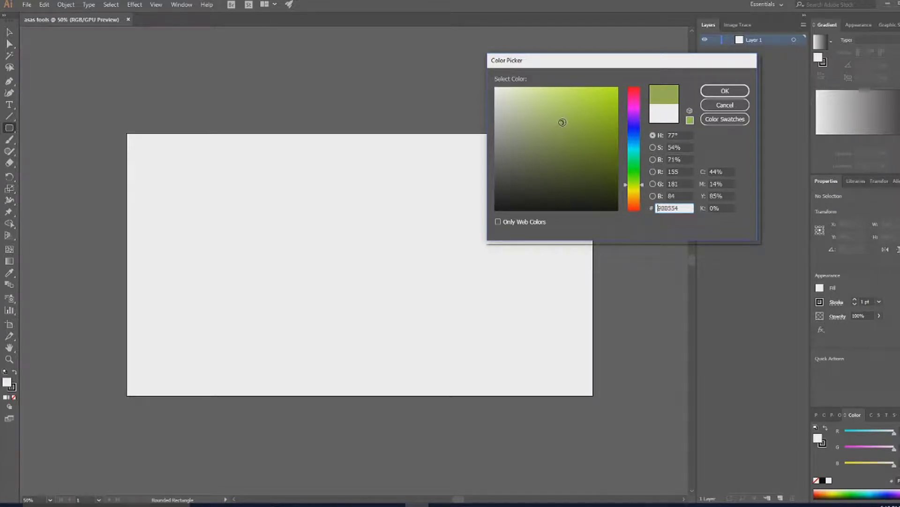
pyautogui.moveTo(563, 122)
pyautogui.mouseDown()
pyautogui.moveTo(612, 92)
pyautogui.moveTo(534, 135)
pyautogui.moveTo(613, 92)
pyautogui.moveTo(526, 136)
pyautogui.moveTo(547, 145)
pyautogui.moveTo(550, 132)
pyautogui.mouseUp()
pyautogui.moveTo(627, 187); pyautogui.dragTo(629, 125)
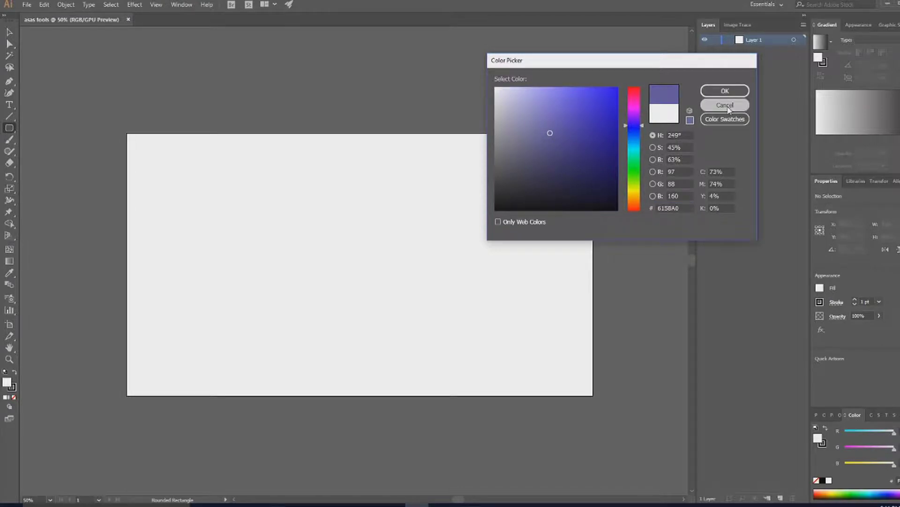
pyautogui.click(725, 105)
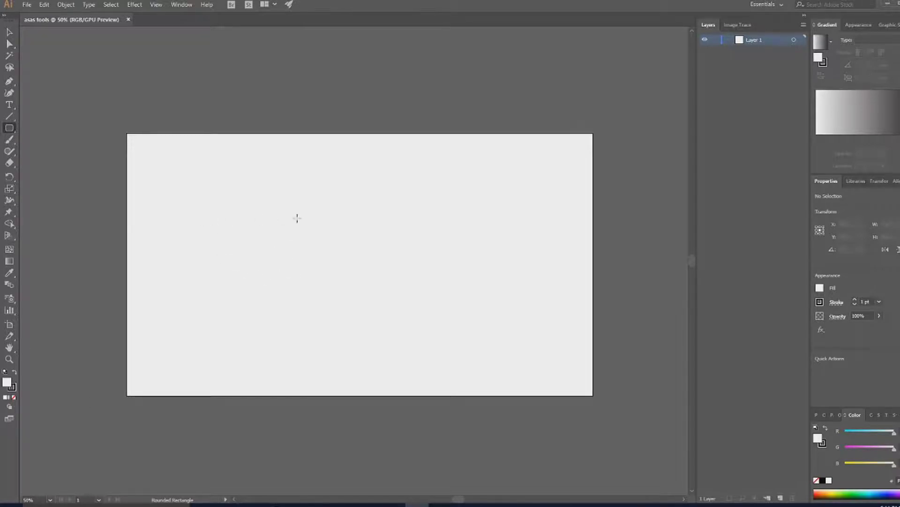
pyautogui.click(14, 387)
pyautogui.doubleClick(12, 387)
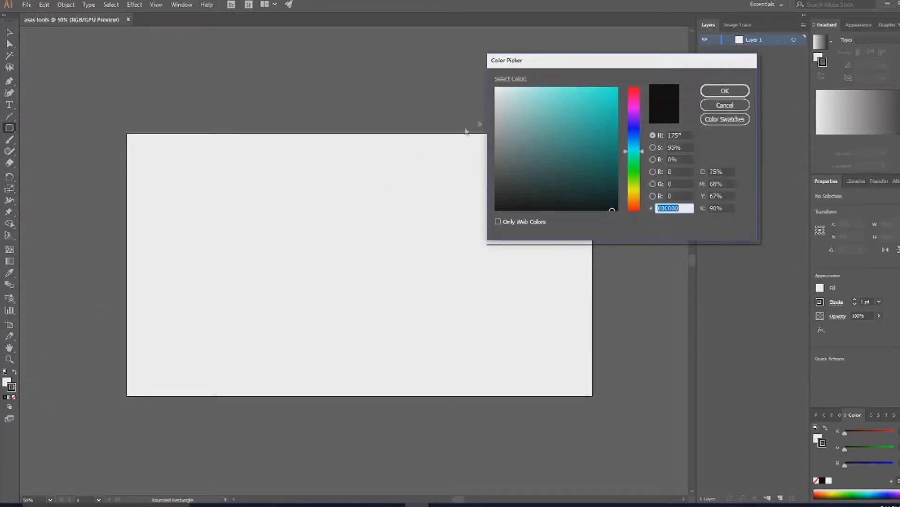
pyautogui.click(587, 151)
pyautogui.moveTo(587, 152)
pyautogui.mouseDown()
pyautogui.moveTo(587, 101)
pyautogui.moveTo(589, 124)
pyautogui.moveTo(594, 101)
pyautogui.moveTo(564, 142)
pyautogui.moveTo(550, 146)
pyautogui.mouseUp()
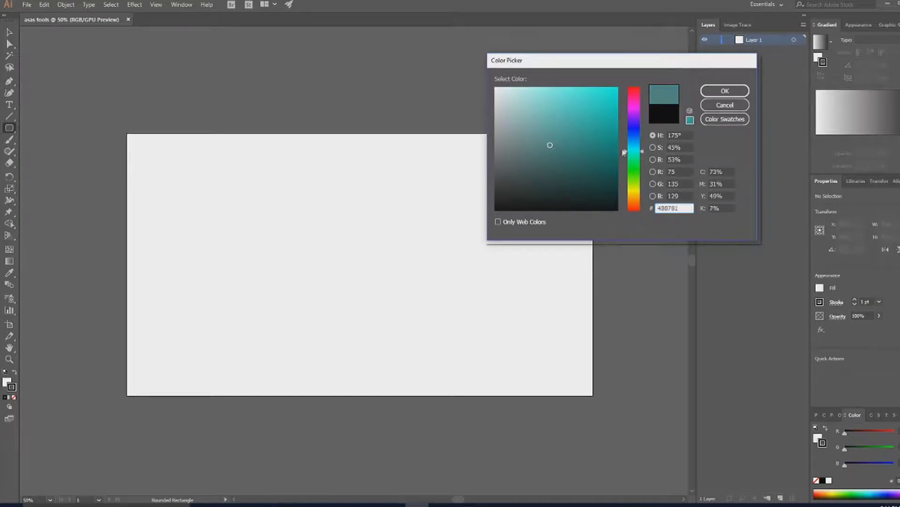
pyautogui.moveTo(624, 150)
pyautogui.mouseDown()
pyautogui.moveTo(627, 122)
pyautogui.moveTo(628, 167)
pyautogui.mouseUp()
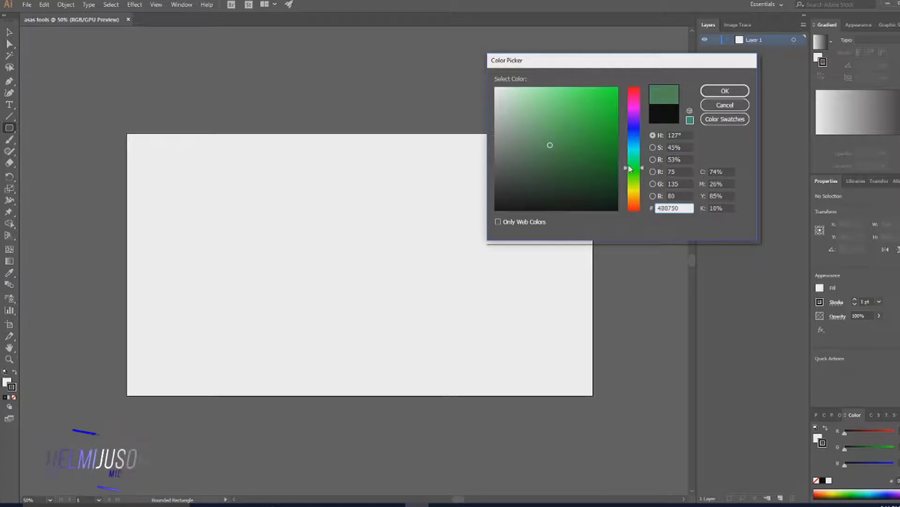
pyautogui.click(734, 106)
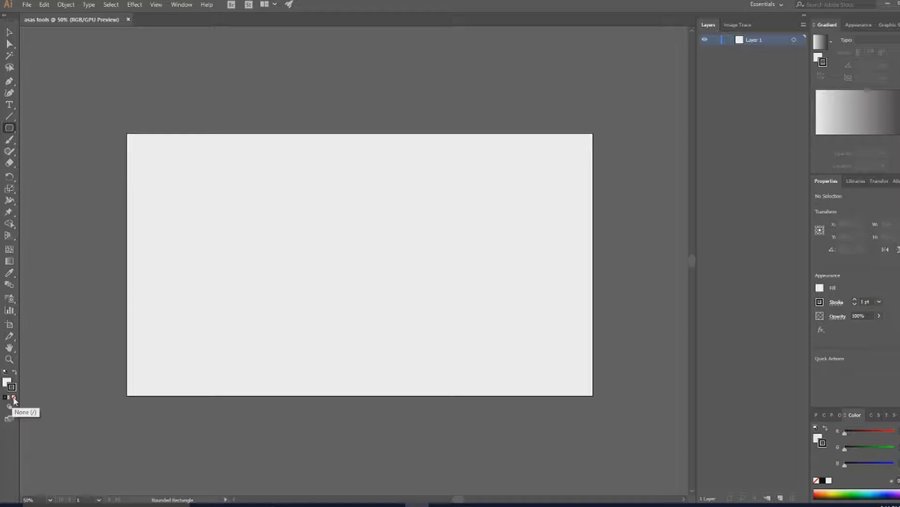
# Step: Set the stroke to None, give it a dark grey colour in the Color Picker, and make the fill active again
pyautogui.click(14, 397)
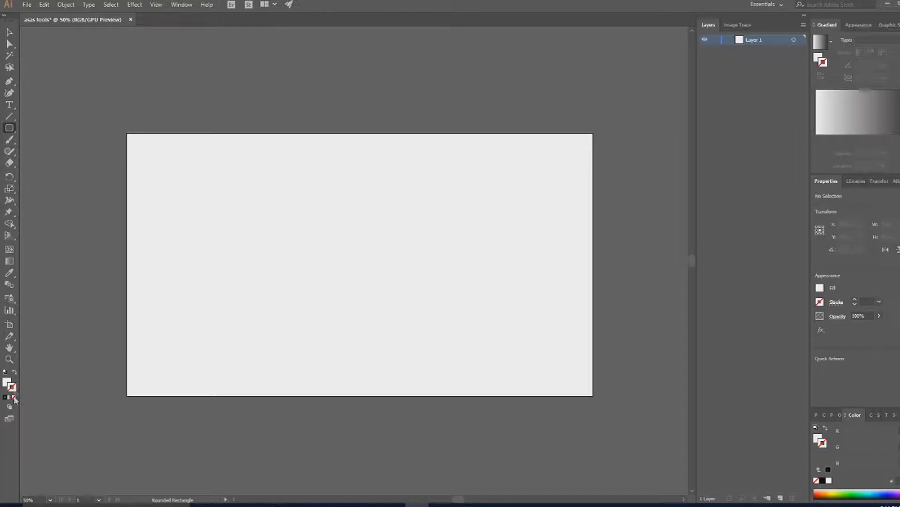
pyautogui.doubleClick(14, 387)
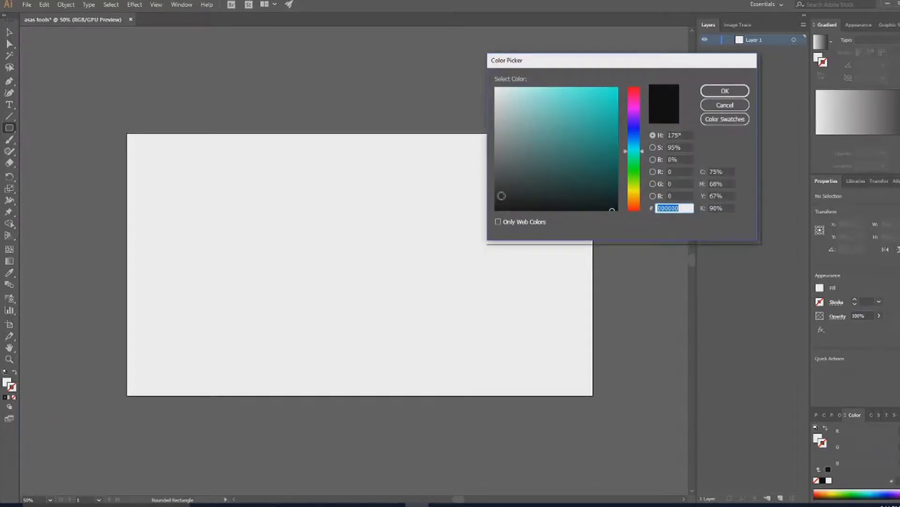
pyautogui.click(500, 196)
pyautogui.click(707, 91)
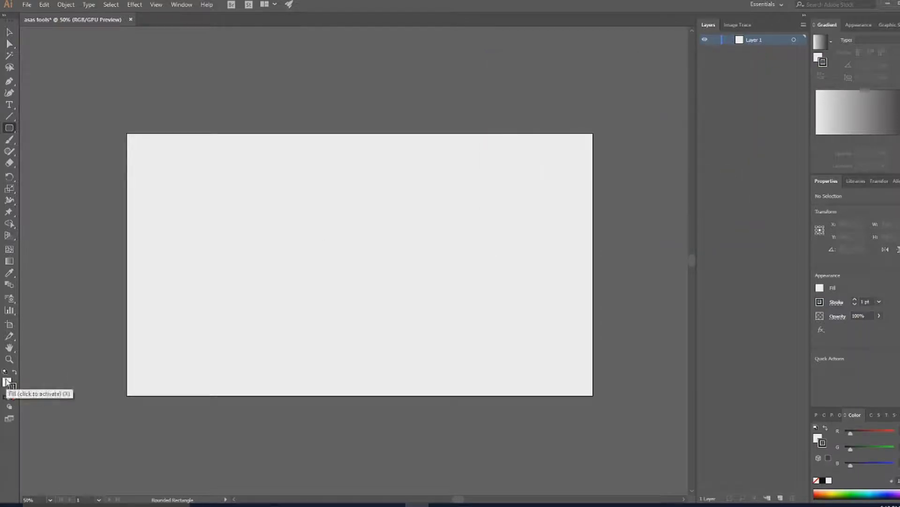
pyautogui.click(6, 381)
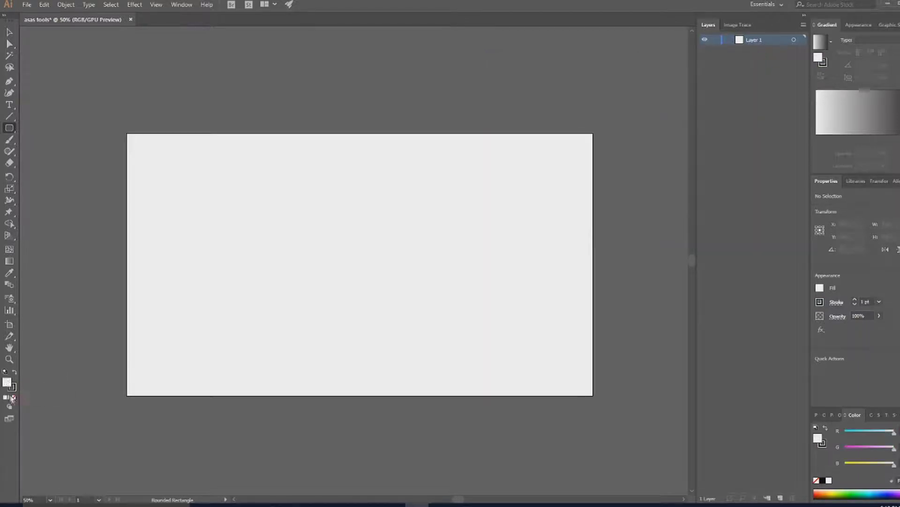
pyautogui.click(6, 374)
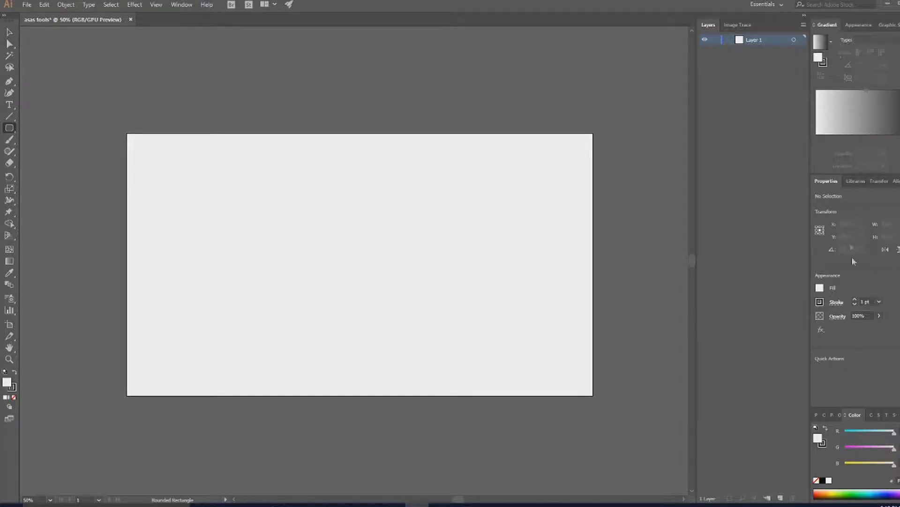
# Step: Show the Actions panel and close it again, looking over the list of available panels
pyautogui.click(180, 5)
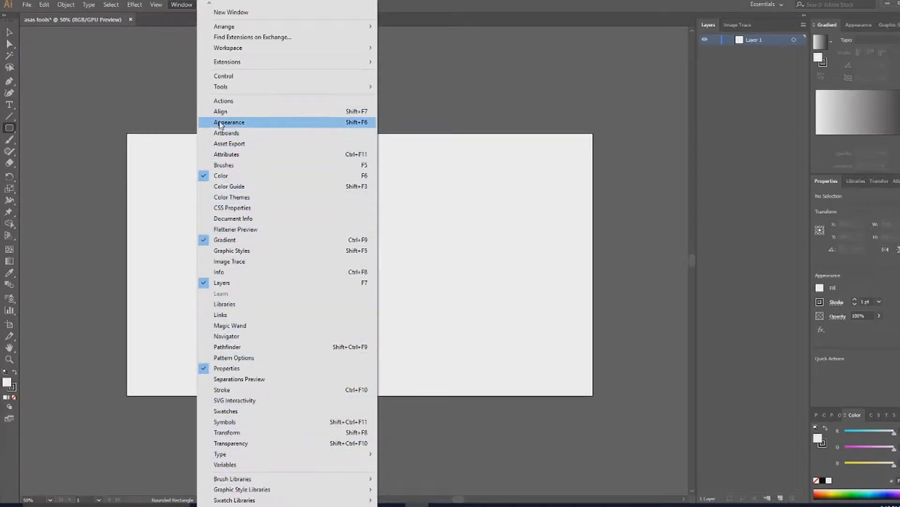
pyautogui.click(224, 102)
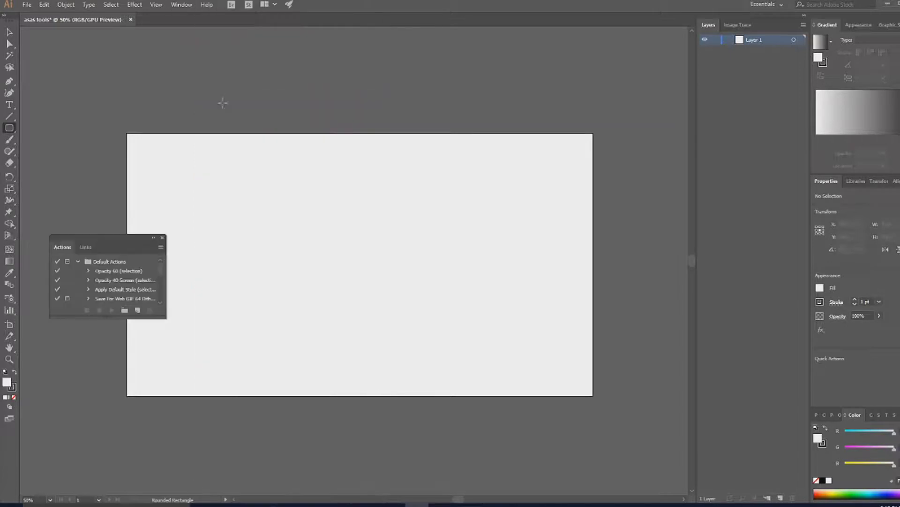
pyautogui.click(163, 238)
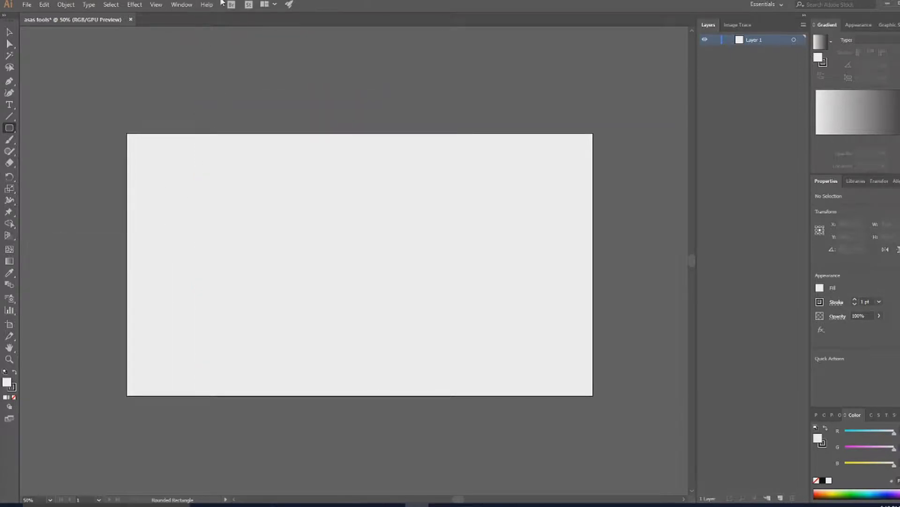
pyautogui.click(178, 7)
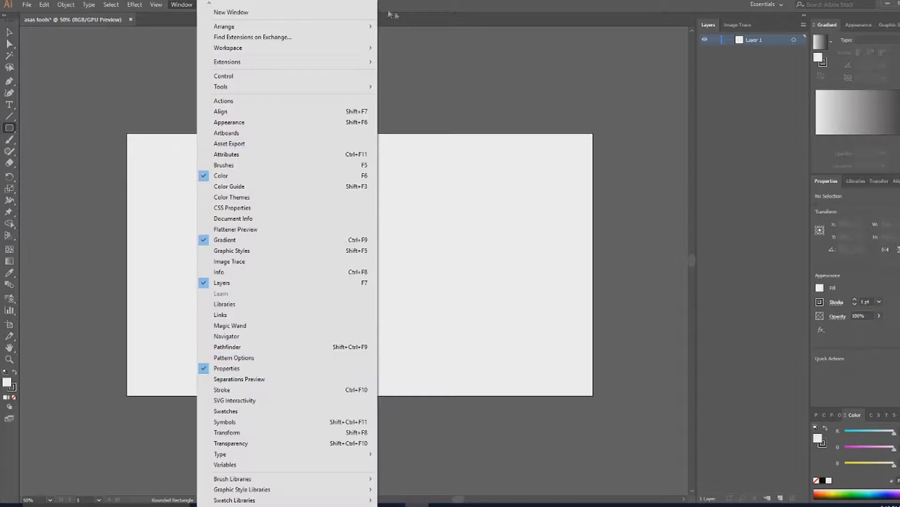
pyautogui.click(426, 4)
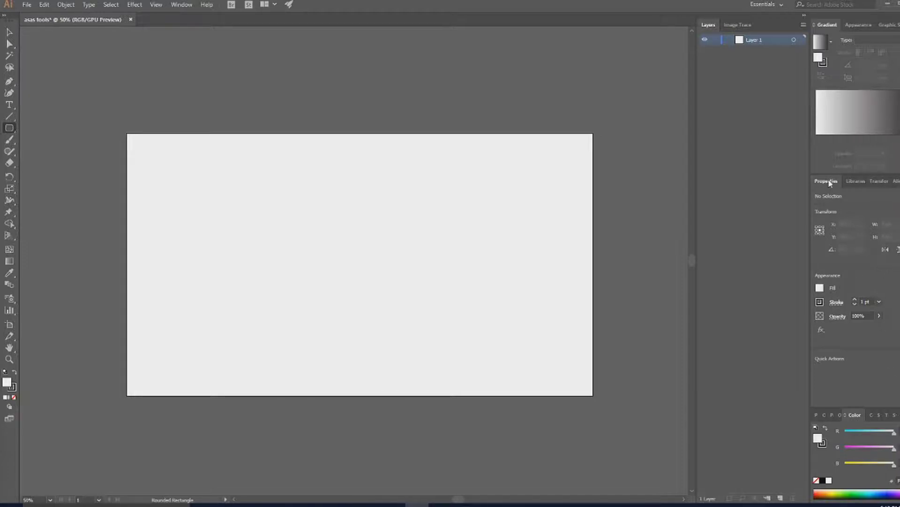
# Step: Hide the Properties panel and bring it back into the workspace
pyautogui.click(182, 5)
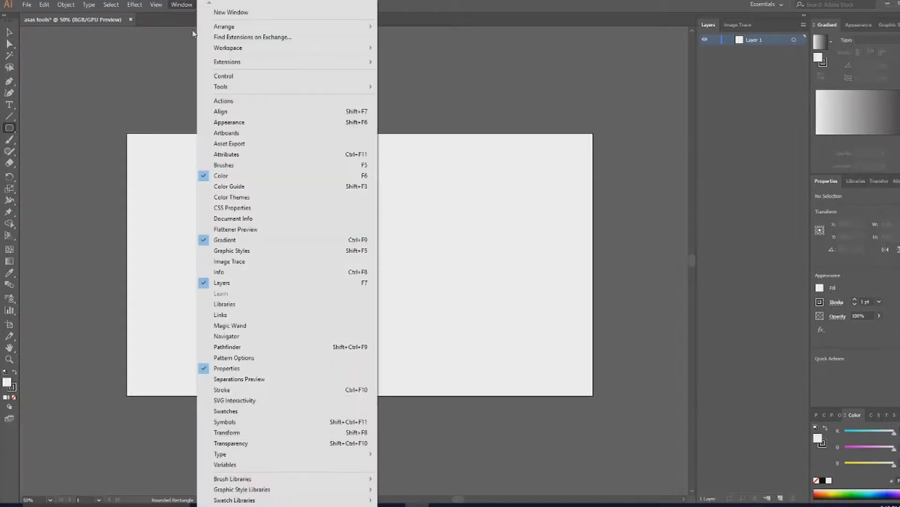
pyautogui.click(207, 369)
pyautogui.click(182, 6)
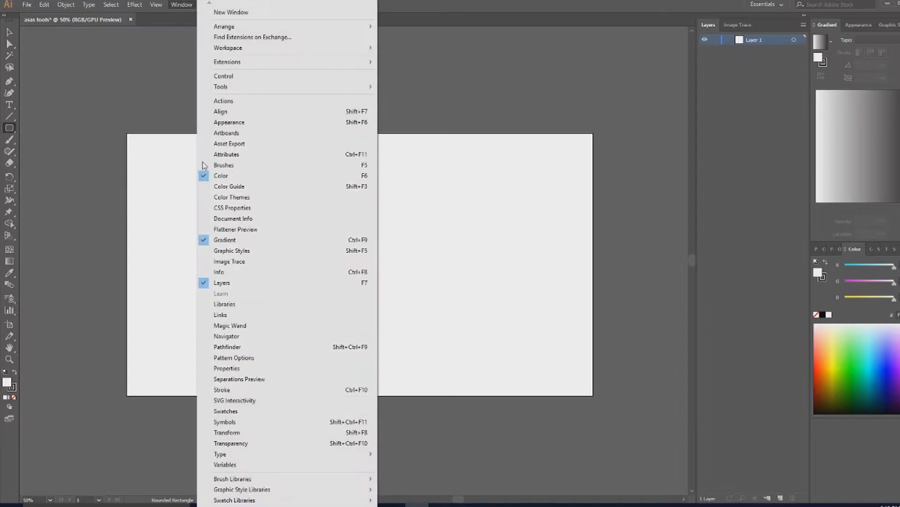
pyautogui.click(232, 368)
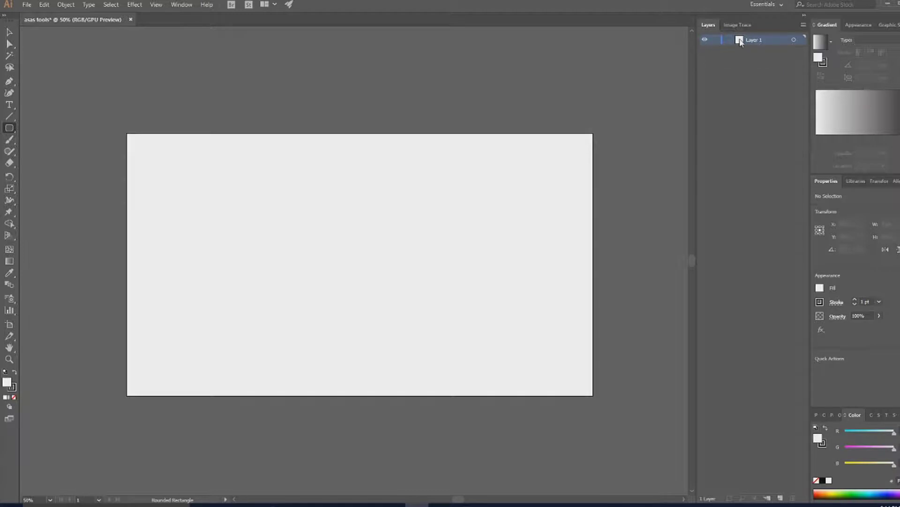
# Step: Try out the visibility and lock toggles of Layer 1
pyautogui.click(705, 41)
pyautogui.click(714, 41)
pyautogui.click(715, 40)
# Step: Add new layers above Layer 1 and delete the surplus, keeping only Layer 2 and Layer 1
pyautogui.click(781, 499)
pyautogui.click(781, 498)
pyautogui.click(781, 498)
pyautogui.moveTo(756, 43); pyautogui.dragTo(792, 497)
pyautogui.keyDown('shift'); pyautogui.click(754, 60); pyautogui.keyUp('shift')
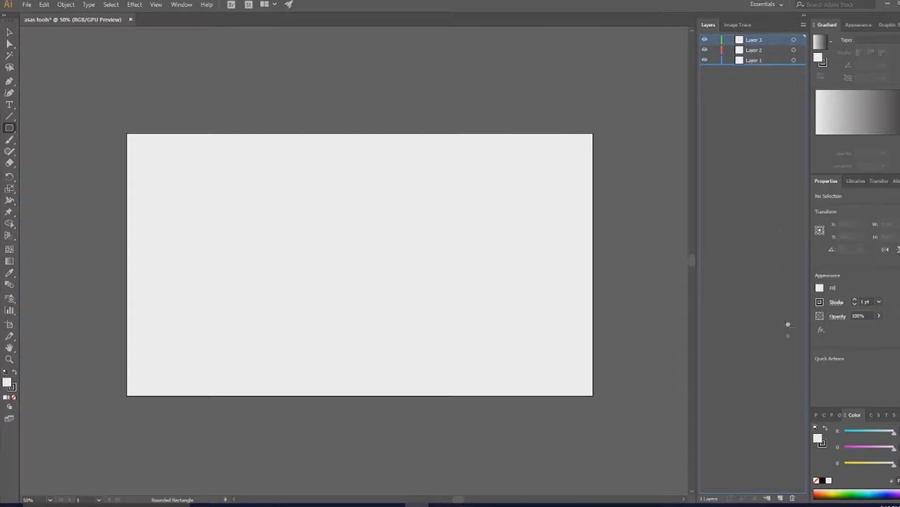
pyautogui.click(787, 469)
pyautogui.click(792, 497)
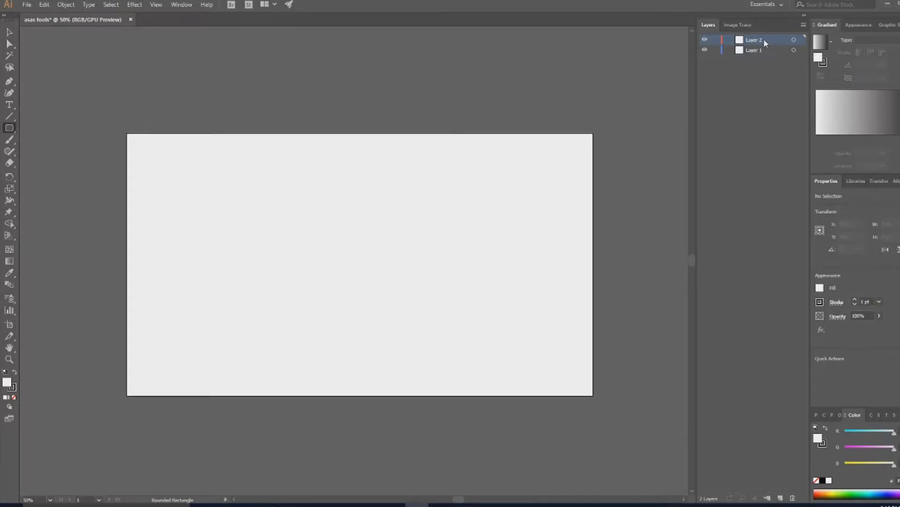
# Step: Move Layer 2 below Layer 1 in the stacking order and back above it
pyautogui.moveTo(764, 41); pyautogui.dragTo(765, 55)
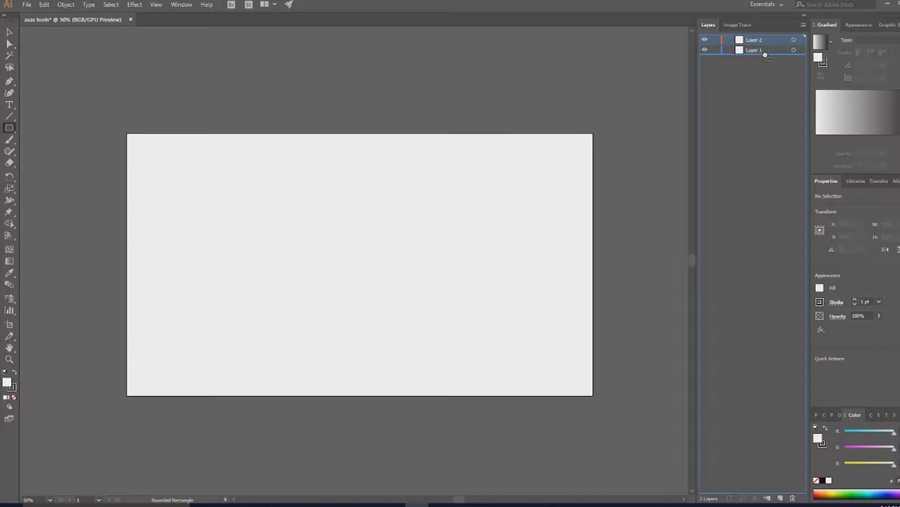
pyautogui.moveTo(765, 54); pyautogui.dragTo(766, 57)
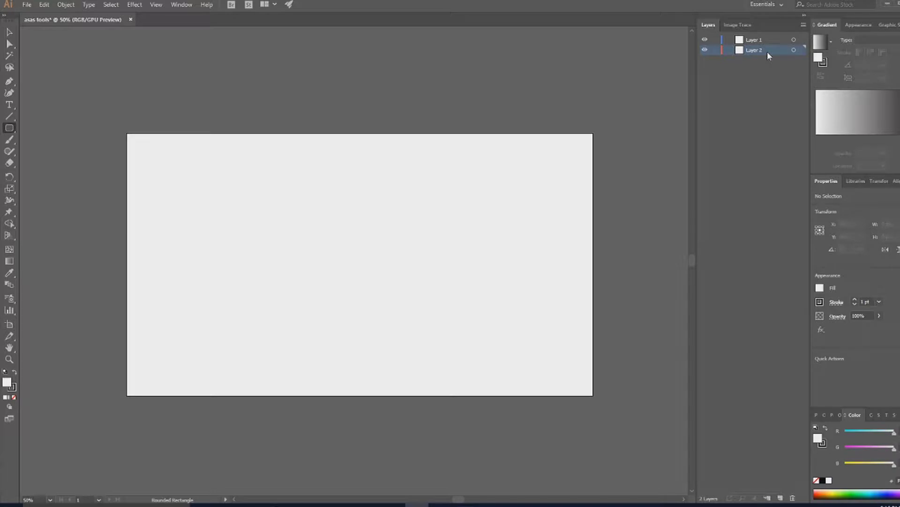
pyautogui.moveTo(768, 55); pyautogui.dragTo(770, 38)
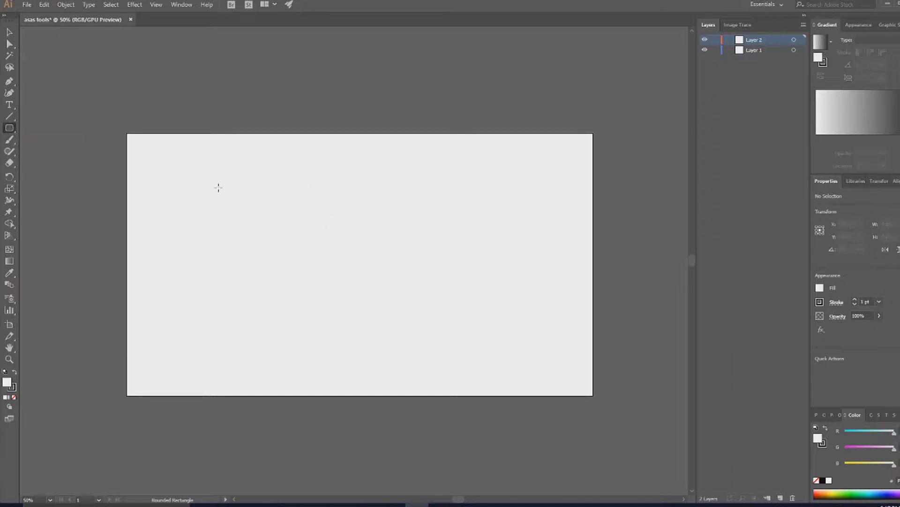
# Step: Draw a rectangle of about 790 x 388 px on Layer 2, above the middle of the artboard, with the Rectangle tool
pyautogui.click(15, 129)
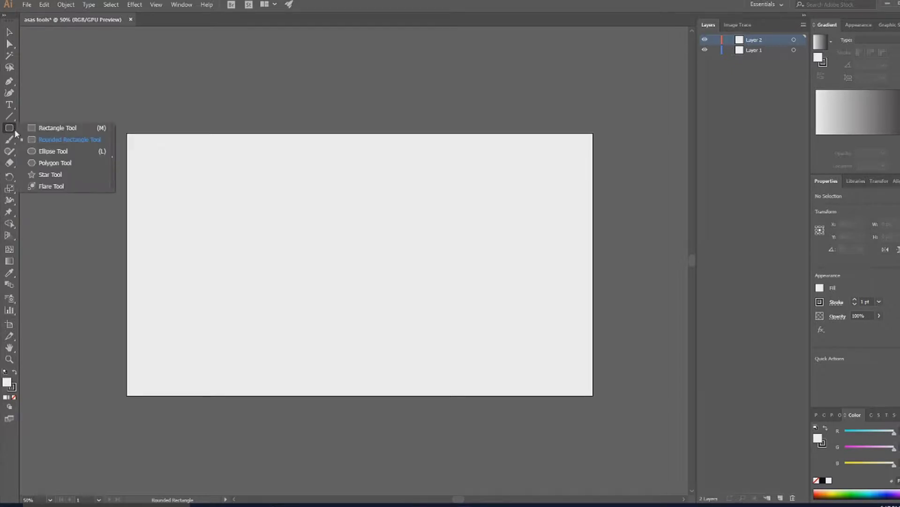
pyautogui.click(41, 128)
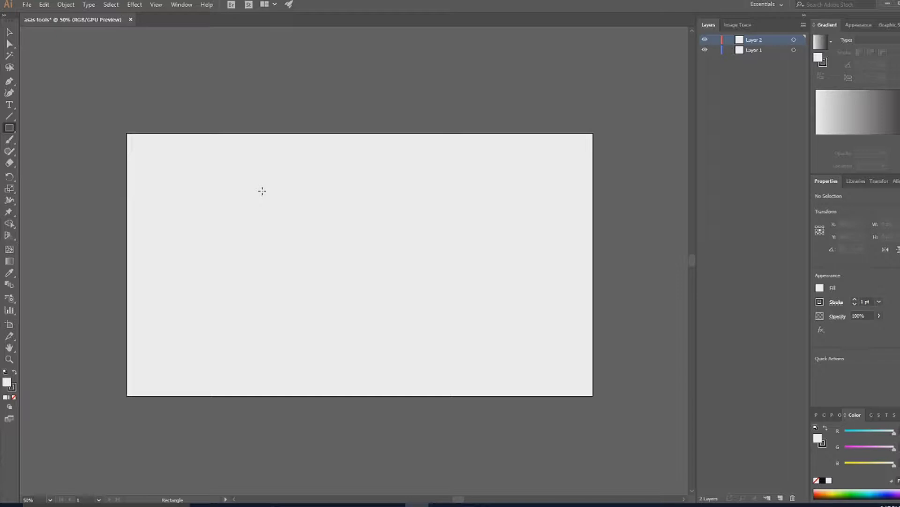
pyautogui.moveTo(262, 191); pyautogui.dragTo(455, 285)
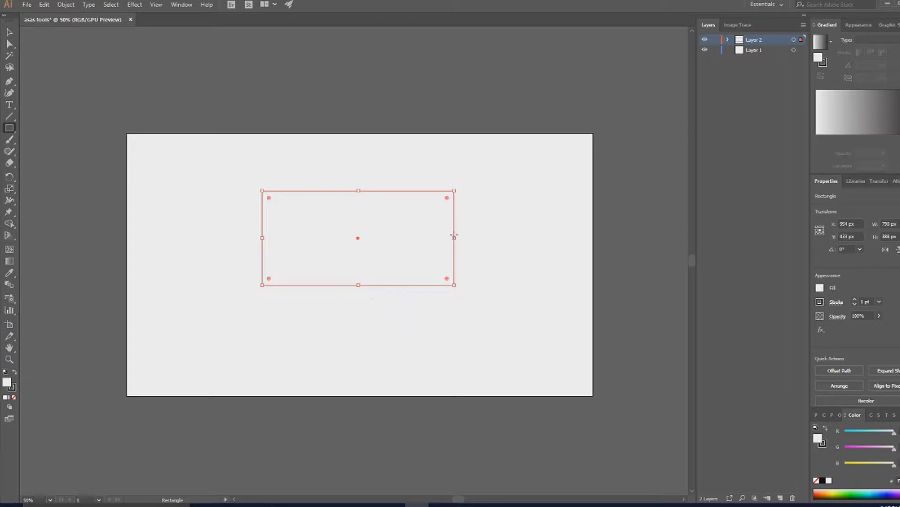
# Step: Resize the rectangle by its side and corner handles to about 522 x 590 px in the artboard's lower-left area
pyautogui.moveTo(454, 238); pyautogui.dragTo(371, 239)
pyautogui.moveTo(316, 191); pyautogui.dragTo(317, 164)
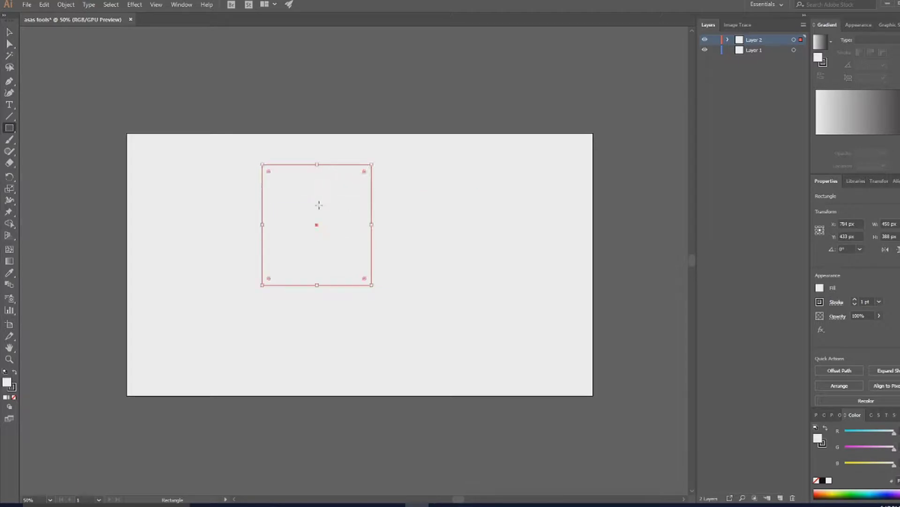
pyautogui.moveTo(262, 286); pyautogui.dragTo(180, 371)
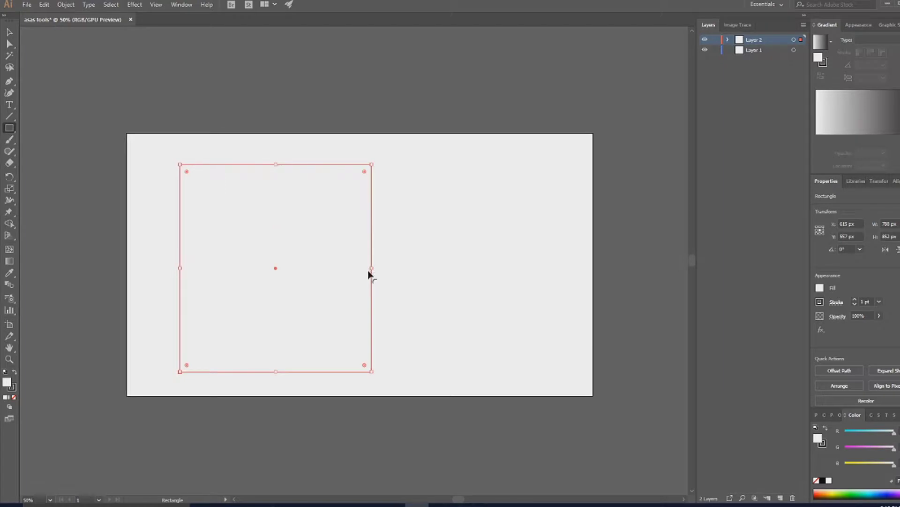
pyautogui.moveTo(373, 269); pyautogui.dragTo(239, 268)
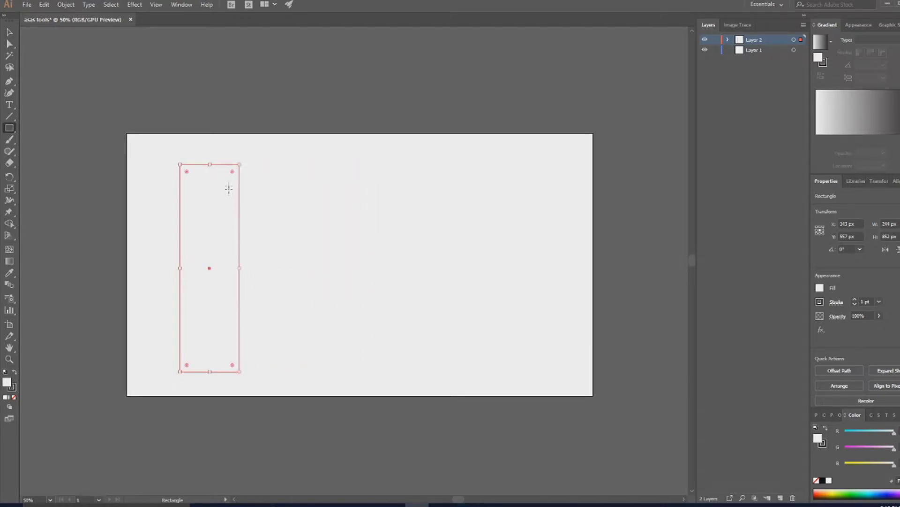
pyautogui.click(211, 166)
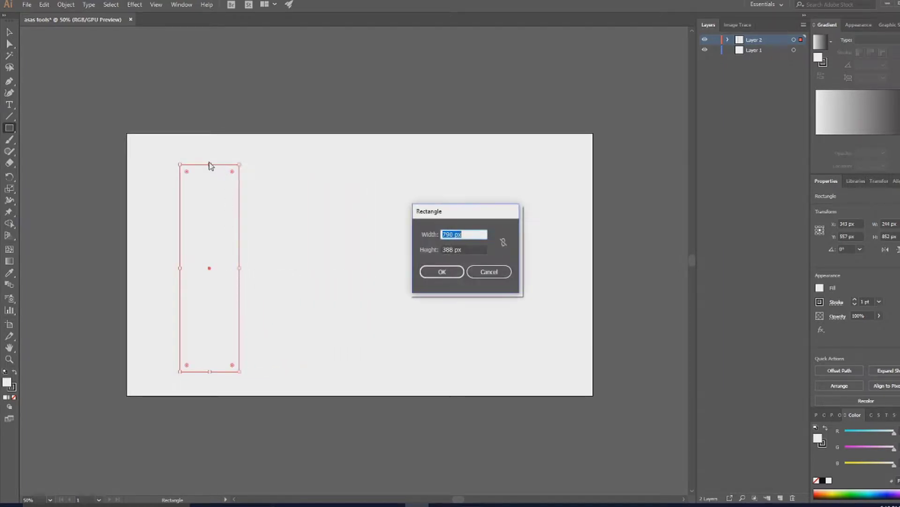
pyautogui.click(499, 273)
pyautogui.moveTo(212, 164); pyautogui.dragTo(212, 229)
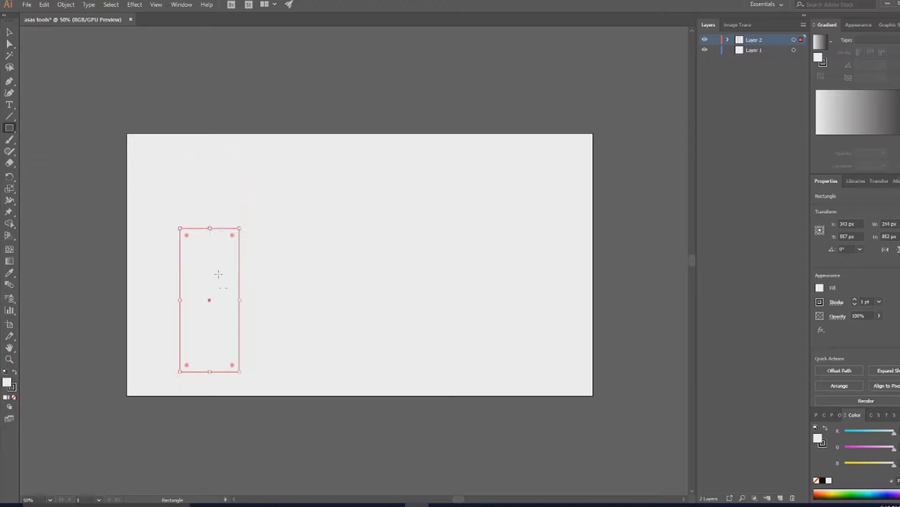
pyautogui.moveTo(239, 300); pyautogui.dragTo(308, 301)
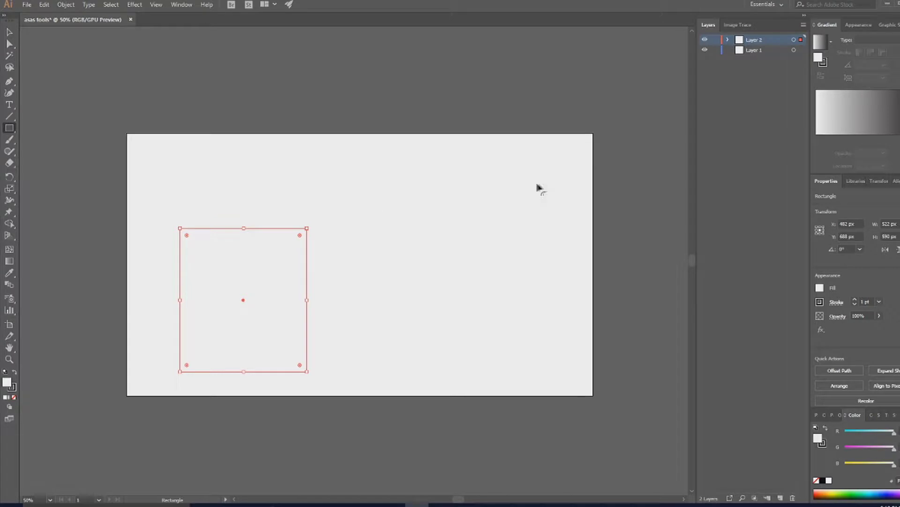
# Step: Move the rectangle with the Selection tool to about X 868 px, Y 530 px, near the middle of the artboard
pyautogui.click(10, 32)
pyautogui.moveTo(257, 264); pyautogui.dragTo(346, 226)
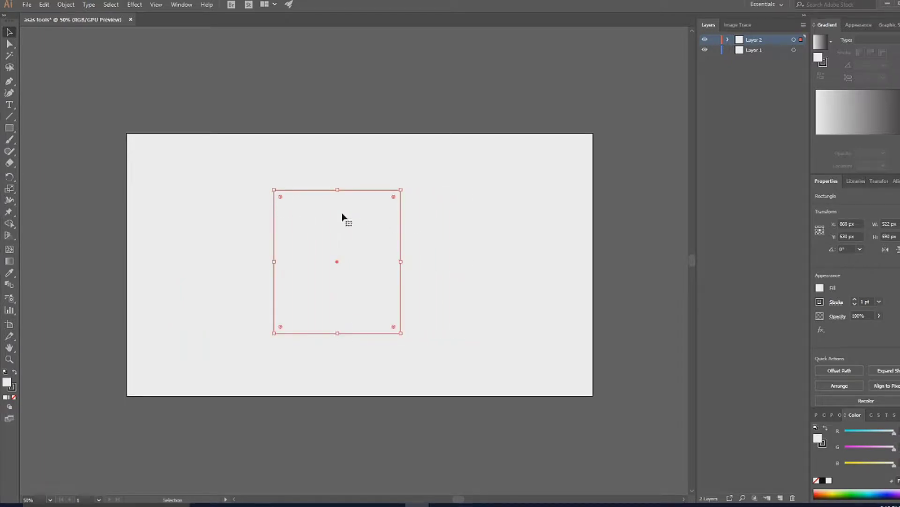
# Step: Deselect the rectangle and select it again with a marquee enclosing the whole shape
pyautogui.click(173, 224)
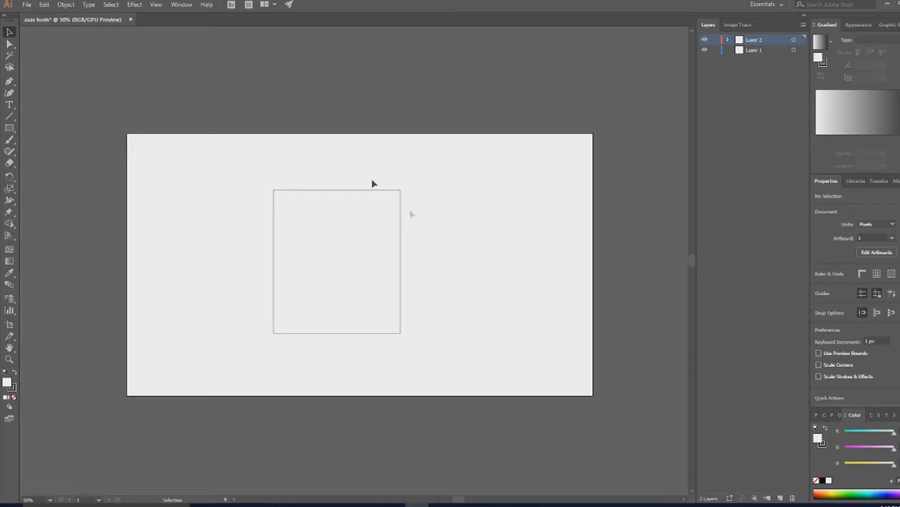
pyautogui.moveTo(238, 166); pyautogui.dragTo(435, 350)
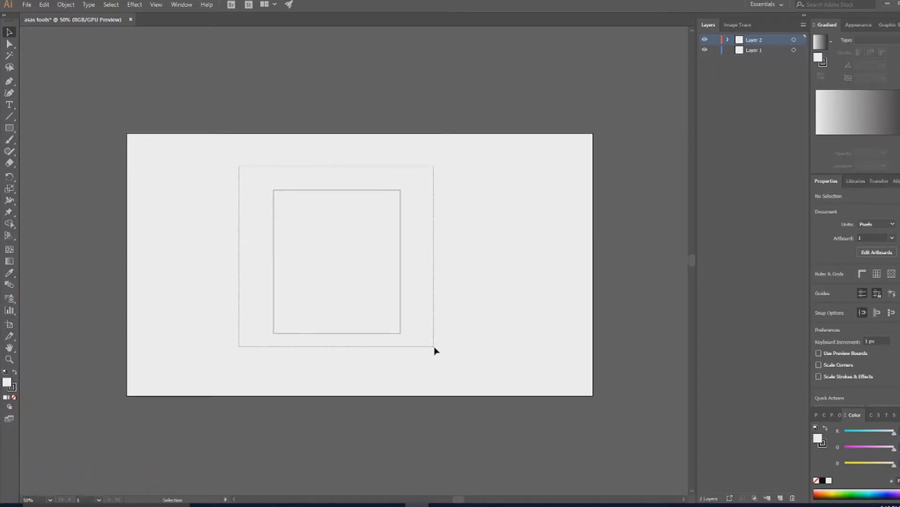
pyautogui.moveTo(434, 348); pyautogui.dragTo(440, 351)
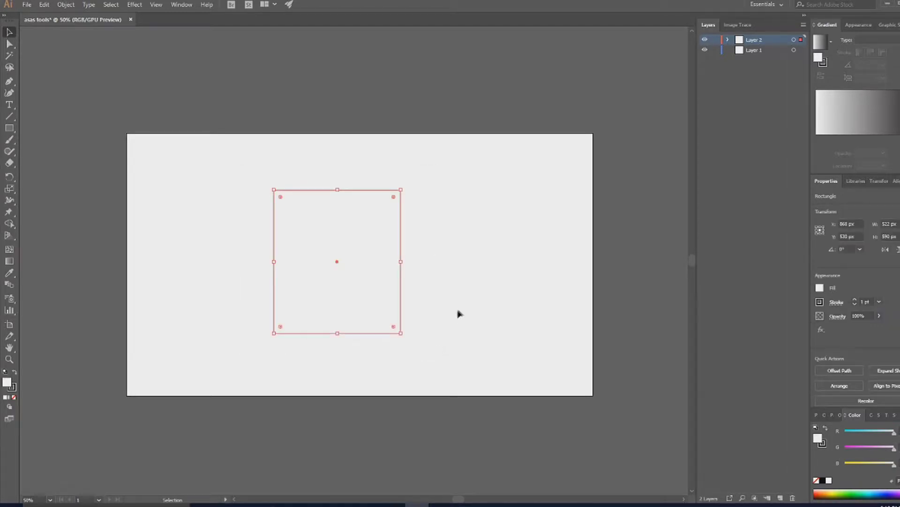
# Step: Shrink the rectangle to about 326 x 338 px, move it to about X 906 px, Y 428 px, and deselect it
pyautogui.moveTo(360, 245); pyautogui.dragTo(388, 254)
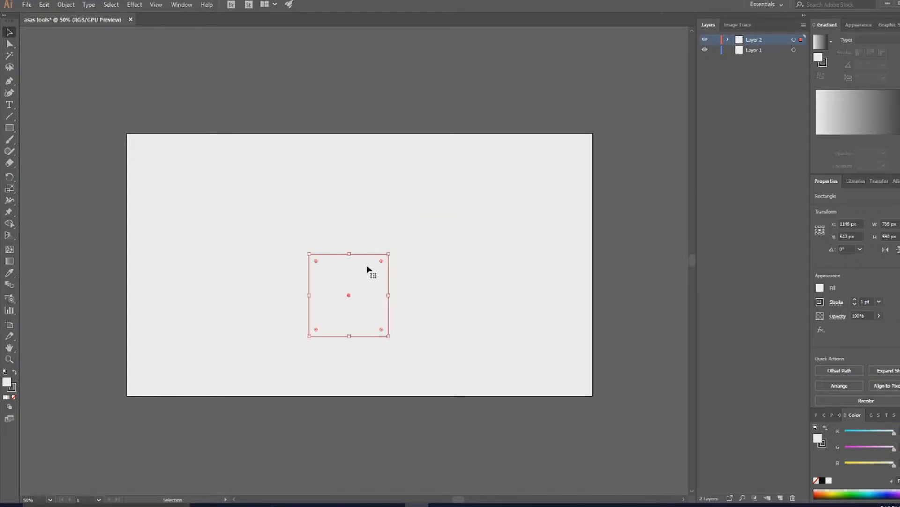
pyautogui.moveTo(364, 282); pyautogui.dragTo(361, 224)
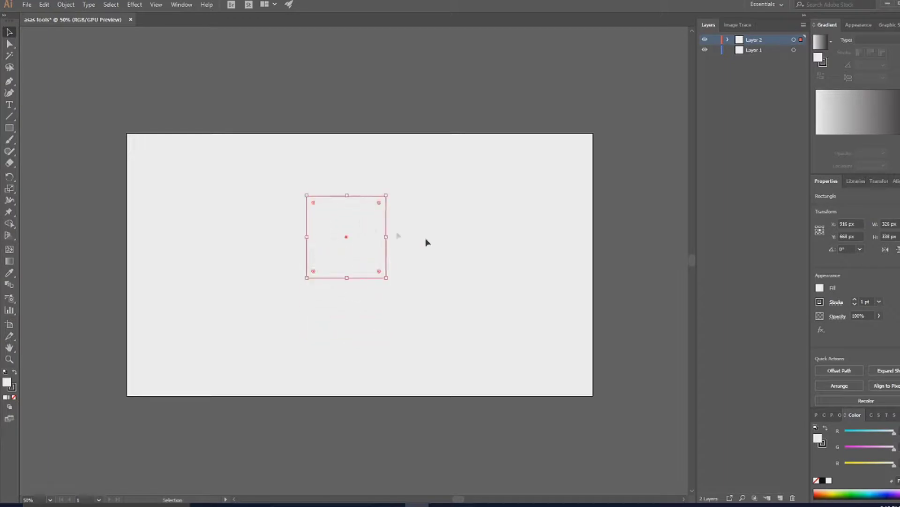
pyautogui.click(447, 243)
# Step: Reselect the rectangle with a marquee, expand Layer 2 and highlight the rectangle's own entry inside it
pyautogui.moveTo(289, 183); pyautogui.dragTo(454, 322)
pyautogui.click(728, 41)
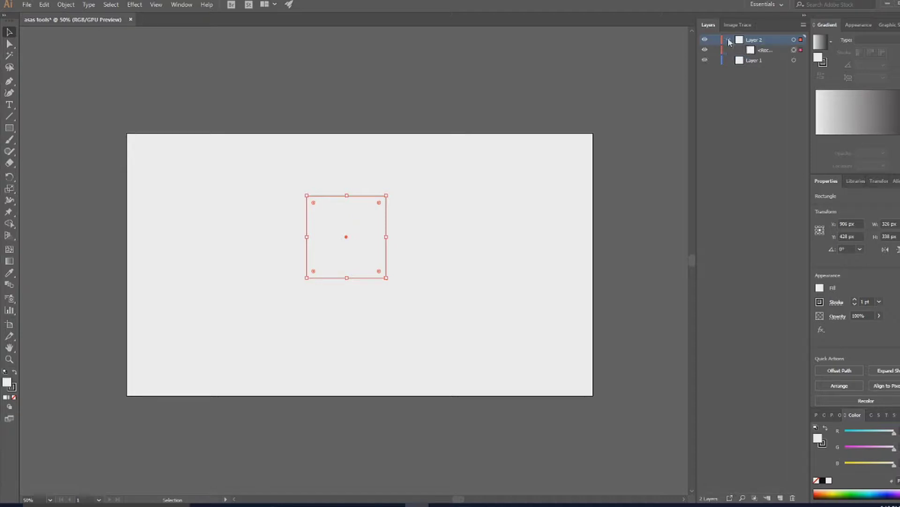
pyautogui.click(756, 50)
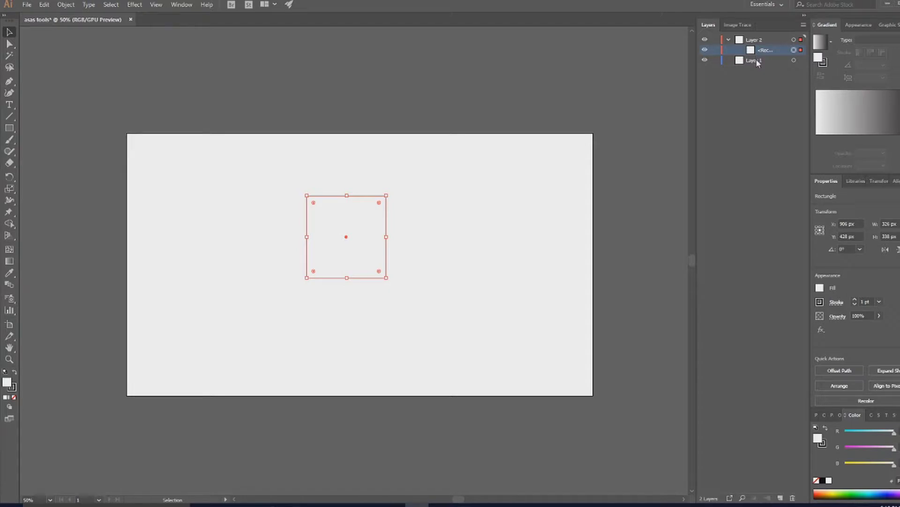
pyautogui.click(404, 246)
pyautogui.moveTo(291, 187); pyautogui.dragTo(390, 312)
# Step: Draw ten overlapping vertical and horizontal rectangles across the artboard on Layer 2, ending with a long horizontal one of about 1644 x 172 px
pyautogui.click(8, 127)
pyautogui.moveTo(287, 167); pyautogui.dragTo(347, 341)
pyautogui.moveTo(355, 168); pyautogui.dragTo(420, 345)
pyautogui.moveTo(248, 222); pyautogui.dragTo(520, 276)
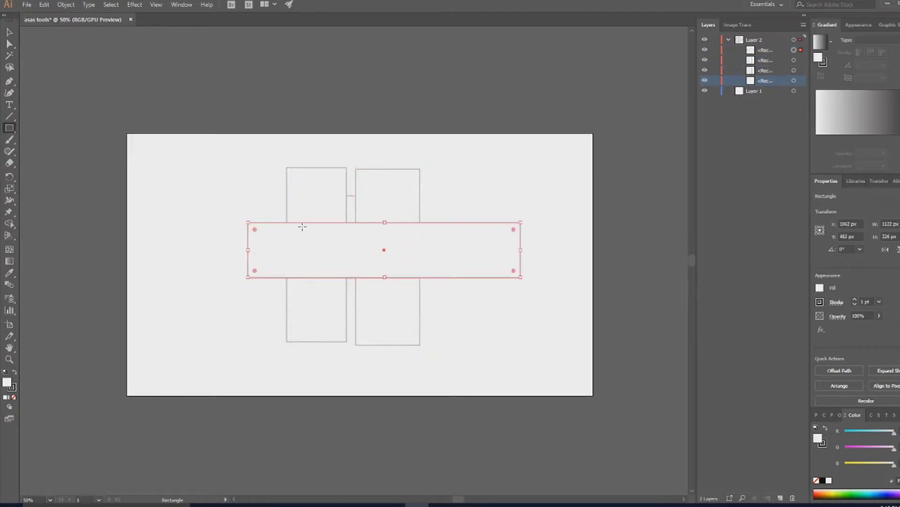
pyautogui.moveTo(241, 177)
pyautogui.mouseDown()
pyautogui.moveTo(281, 280)
pyautogui.moveTo(282, 330)
pyautogui.mouseUp()
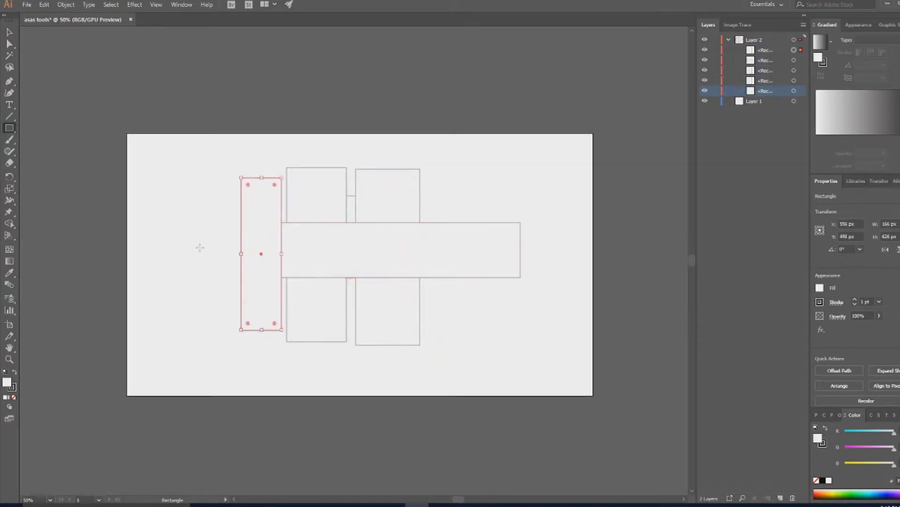
pyautogui.moveTo(196, 239); pyautogui.dragTo(317, 282)
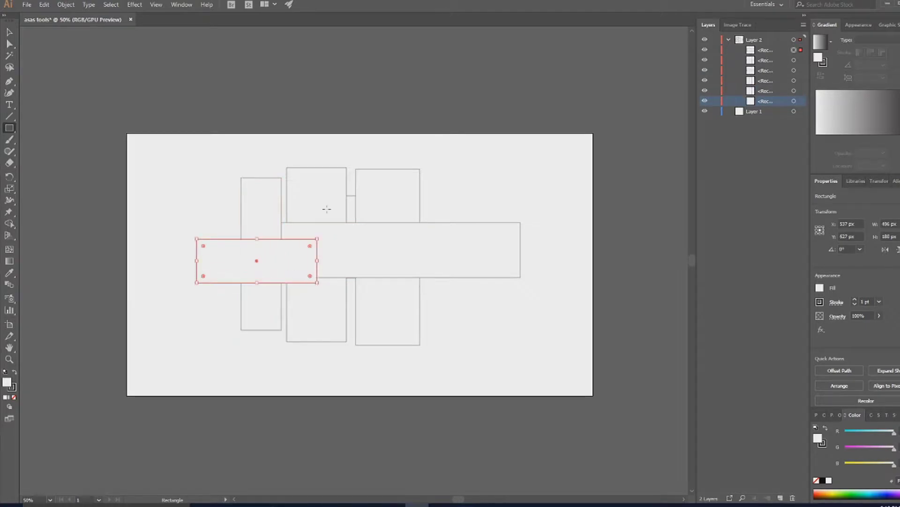
pyautogui.moveTo(489, 186); pyautogui.dragTo(440, 334)
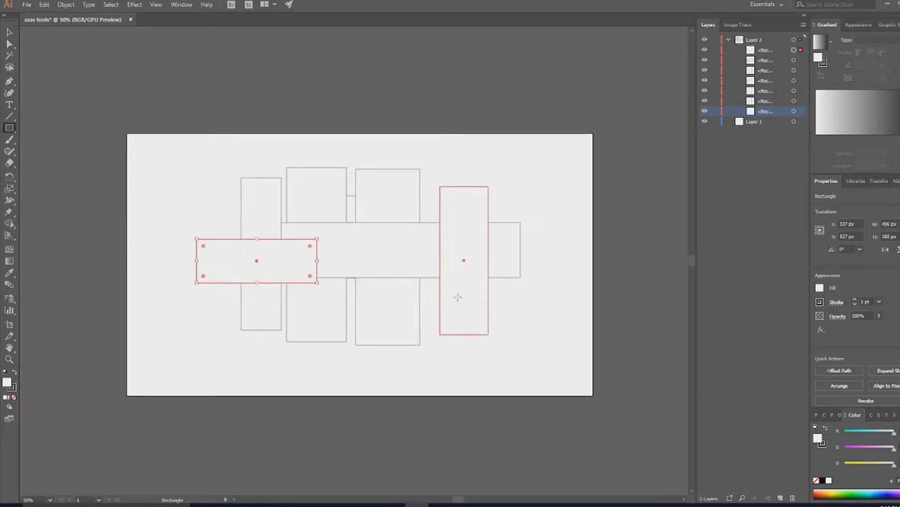
pyautogui.moveTo(509, 178); pyautogui.dragTo(543, 335)
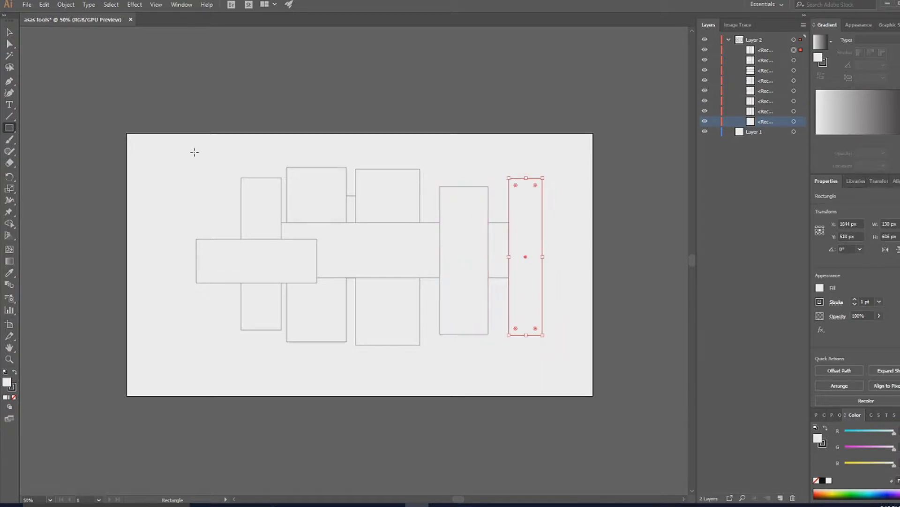
pyautogui.moveTo(181, 171); pyautogui.dragTo(430, 206)
pyautogui.moveTo(166, 151); pyautogui.dragTo(218, 348)
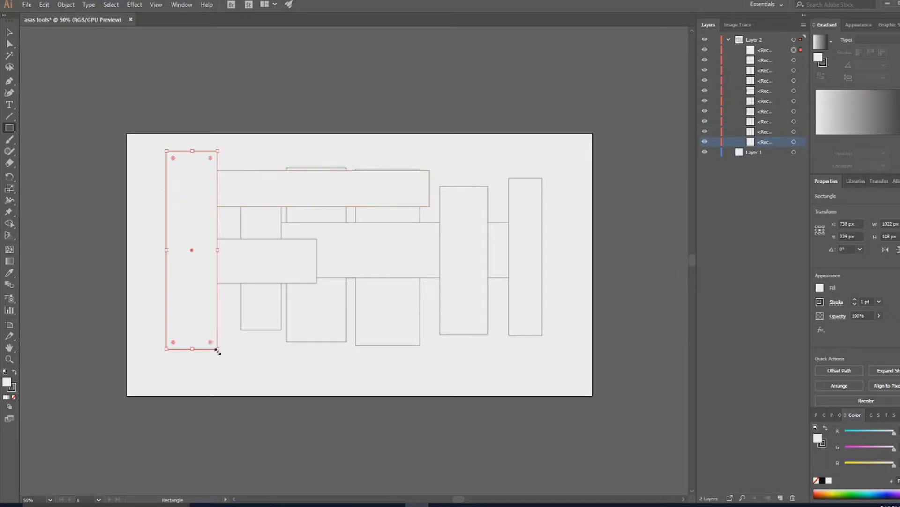
pyautogui.moveTo(153, 314); pyautogui.dragTo(553, 357)
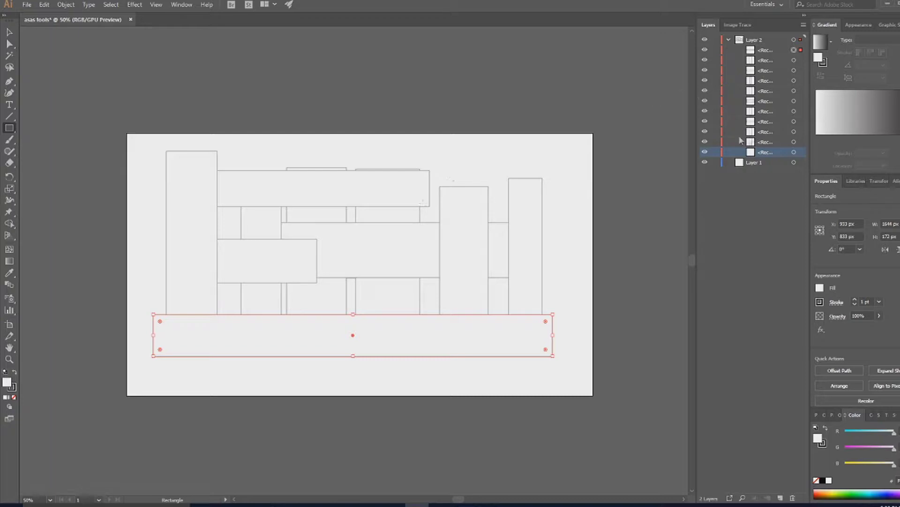
# Step: Hide seven of the rectangles in Layer 2, from the second-lowest entry up to the fourth entry
pyautogui.click(705, 141)
pyautogui.click(705, 131)
pyautogui.click(705, 122)
pyautogui.click(705, 111)
pyautogui.click(705, 101)
pyautogui.click(705, 91)
pyautogui.click(705, 81)
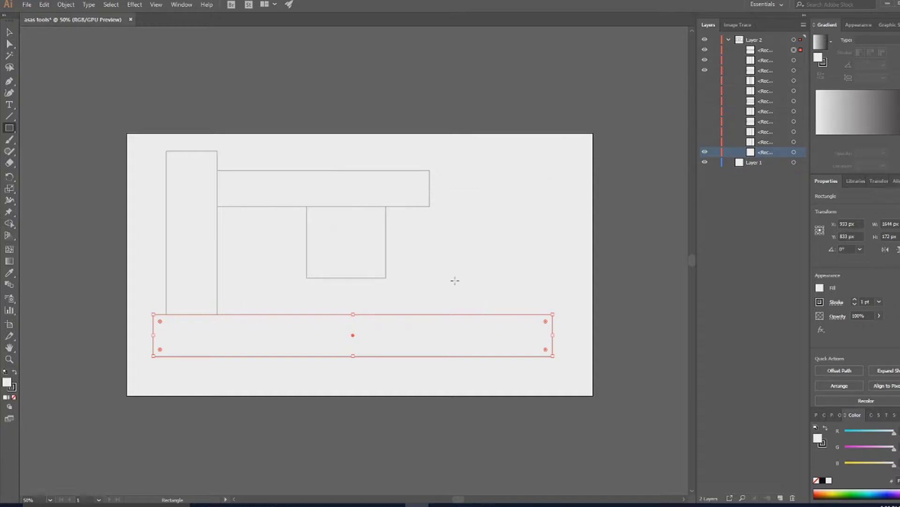
# Step: Make all the hidden rectangles in Layer 2 visible again
pyautogui.click(704, 81)
pyautogui.click(705, 91)
pyautogui.click(705, 101)
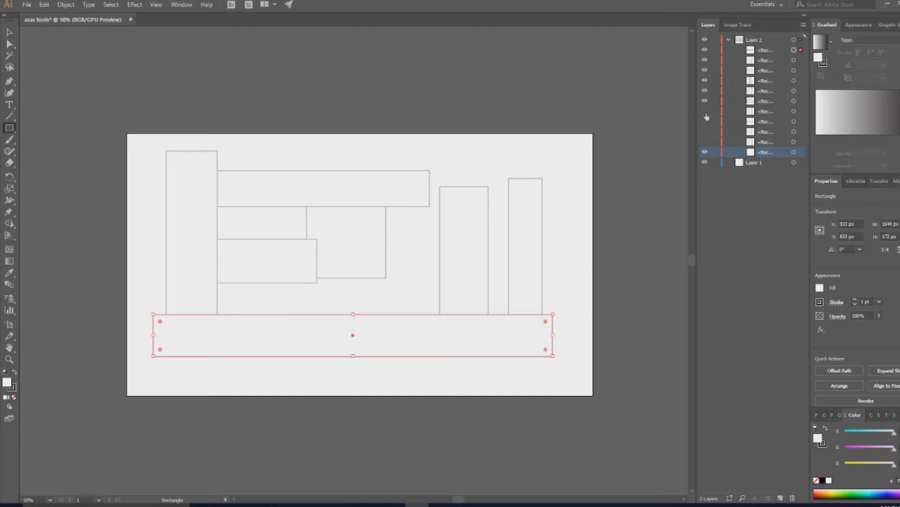
pyautogui.moveTo(705, 123); pyautogui.dragTo(706, 149)
pyautogui.click(706, 142)
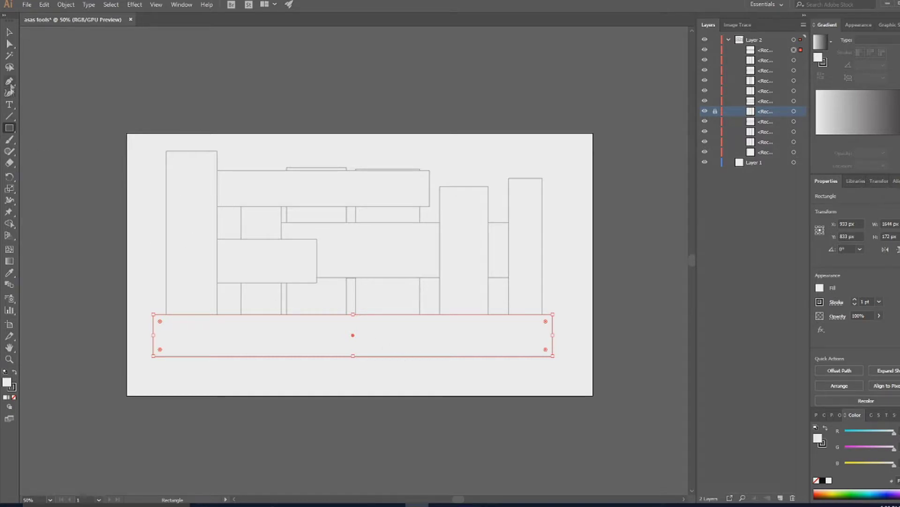
# Step: Move the long horizontal rectangle with the Selection tool up to about X 1031 px, Y 483 px
pyautogui.click(8, 35)
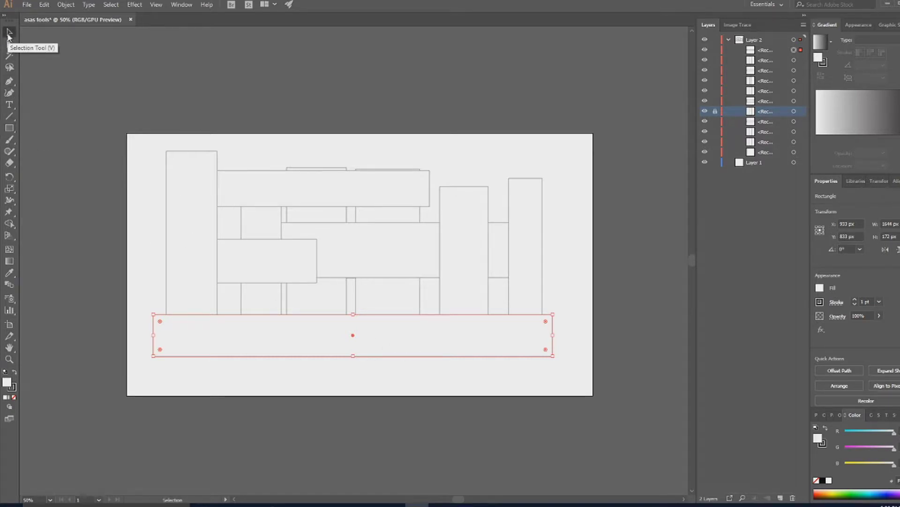
pyautogui.moveTo(191, 326); pyautogui.dragTo(242, 277)
pyautogui.moveTo(316, 282); pyautogui.dragTo(332, 244)
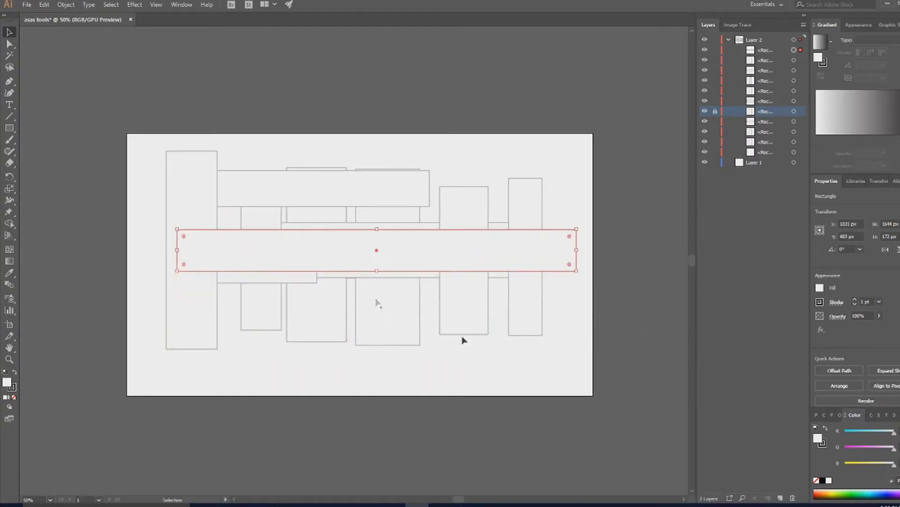
# Step: Collapse Layer 2, move Layer 1 above it in the layer order and make Layer 1 active
pyautogui.click(728, 41)
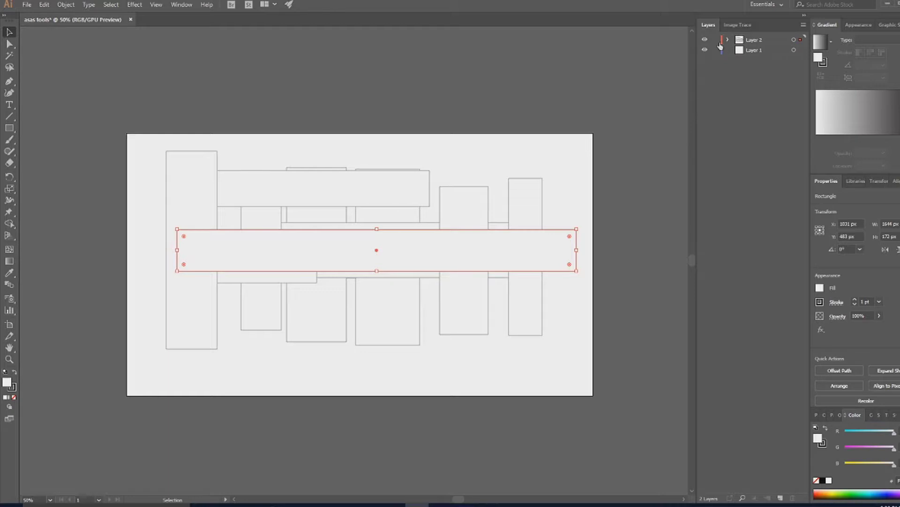
pyautogui.click(756, 51)
pyautogui.moveTo(755, 50); pyautogui.dragTo(756, 39)
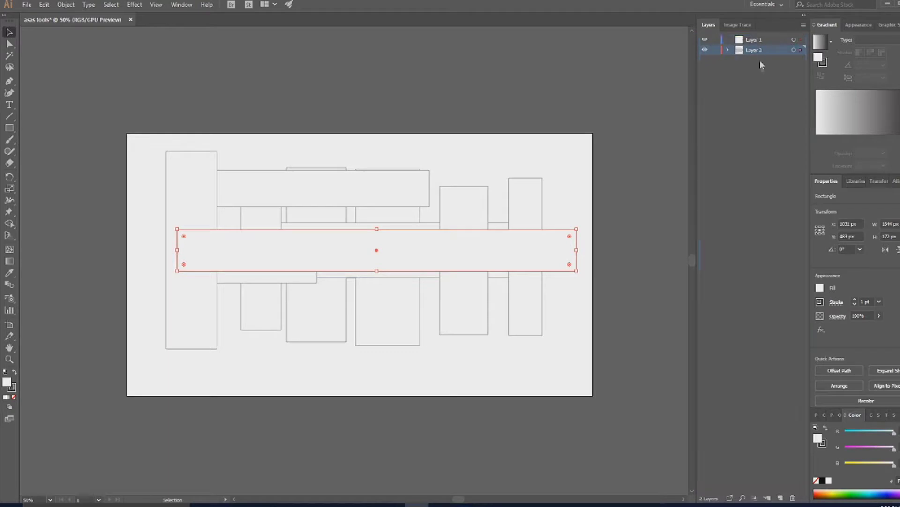
pyautogui.click(756, 40)
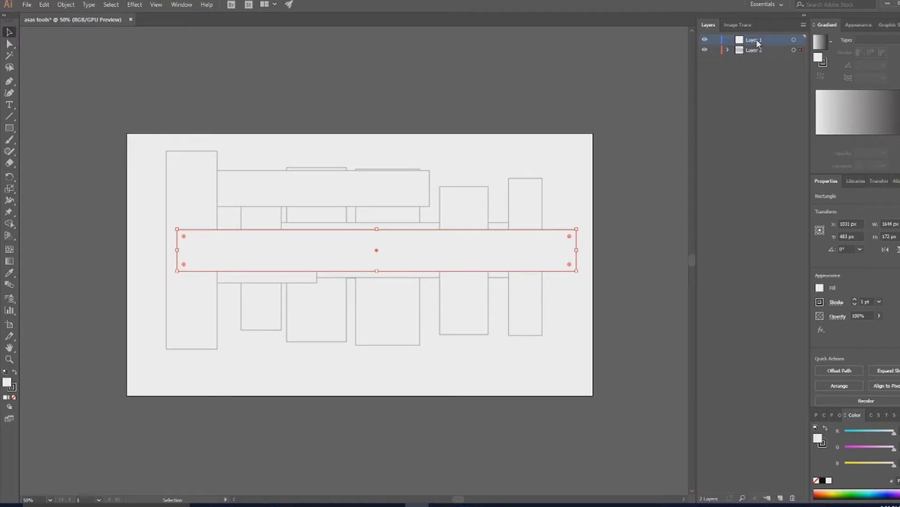
# Step: Draw four overlapping ellipses on Layer 1 with the Ellipse tool, ending with a tall one of about 354 x 652 px
pyautogui.click(14, 129)
pyautogui.click(14, 133)
pyautogui.click(46, 151)
pyautogui.moveTo(255, 159); pyautogui.dragTo(496, 370)
pyautogui.moveTo(215, 172); pyautogui.dragTo(424, 291)
pyautogui.moveTo(500, 166); pyautogui.dragTo(310, 255)
pyautogui.moveTo(325, 152); pyautogui.dragTo(412, 312)
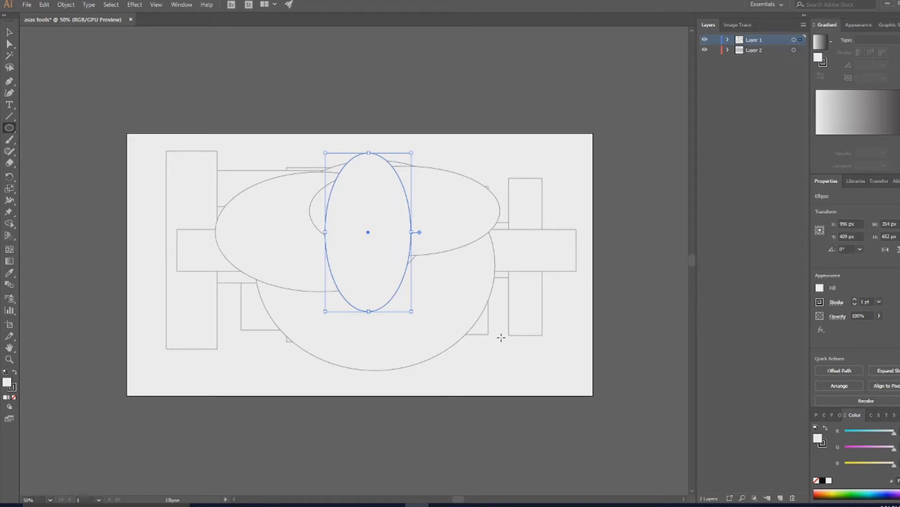
# Step: Delete the tall, large round and upper-right ellipses plus the vertical rectangle beneath them, keeping only the wide ellipse on the artboard's left side
pyautogui.press('Delete')
pyautogui.click(458, 245)
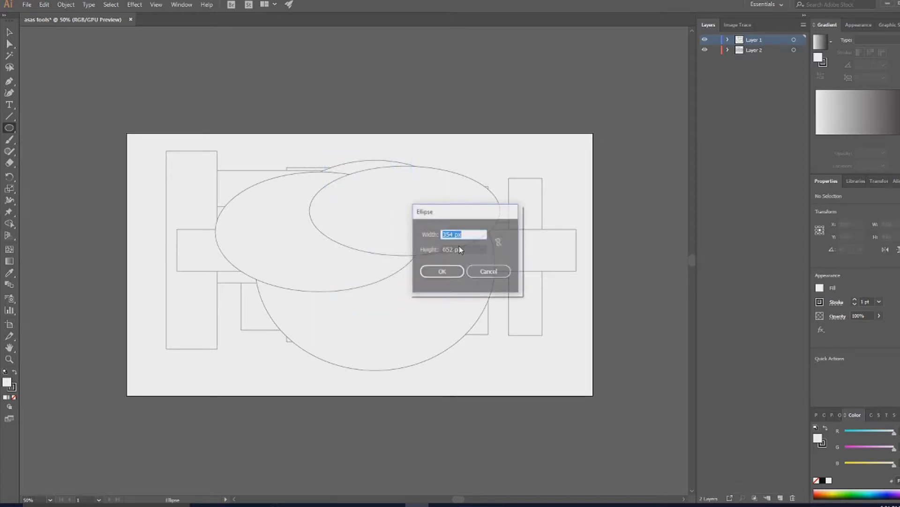
pyautogui.click(503, 275)
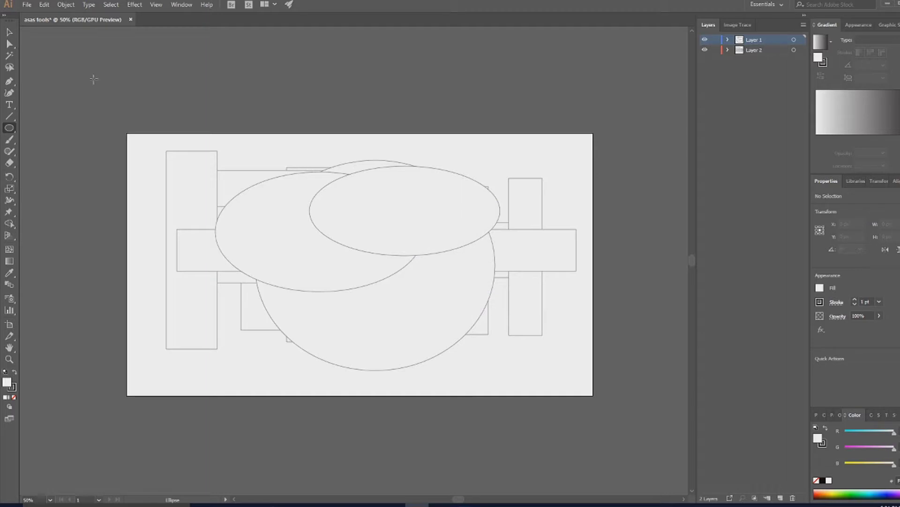
pyautogui.press('v')
pyautogui.moveTo(440, 150); pyautogui.dragTo(504, 222)
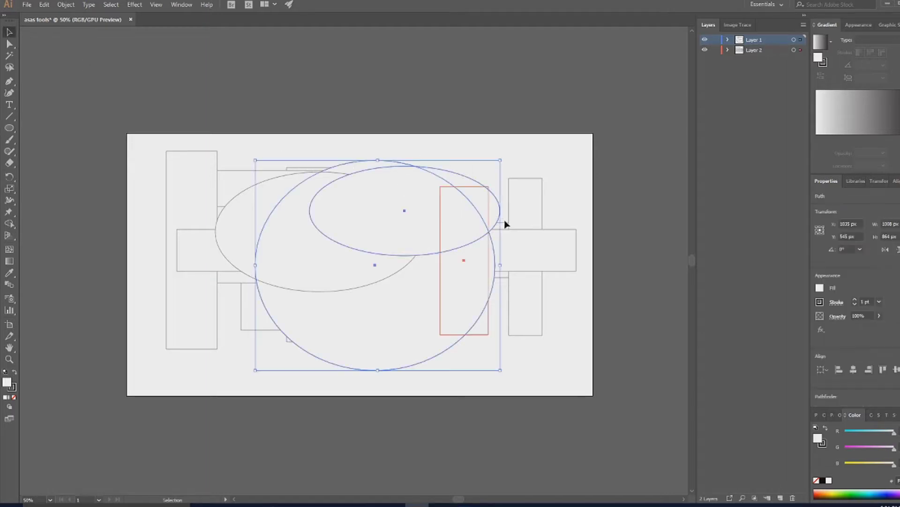
pyautogui.press('Delete')
# Step: Draw a perfect circle of about 626 px diameter on Layer 1 and move it to about X 1026 px, Y 486 px
pyautogui.click(9, 127)
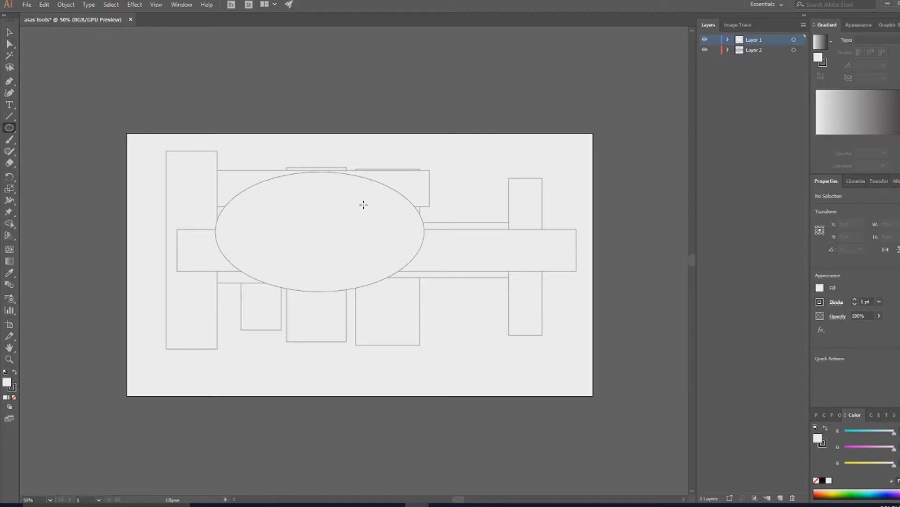
pyautogui.keyDown('shift'); pyautogui.click(414, 225); pyautogui.keyUp('shift')
pyautogui.moveTo(414, 225); pyautogui.dragTo(562, 360)
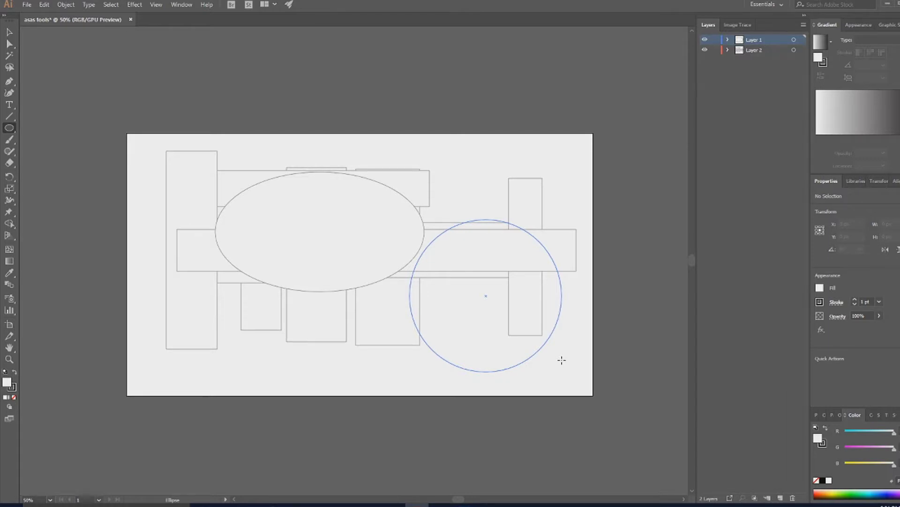
pyautogui.moveTo(562, 359); pyautogui.dragTo(561, 360)
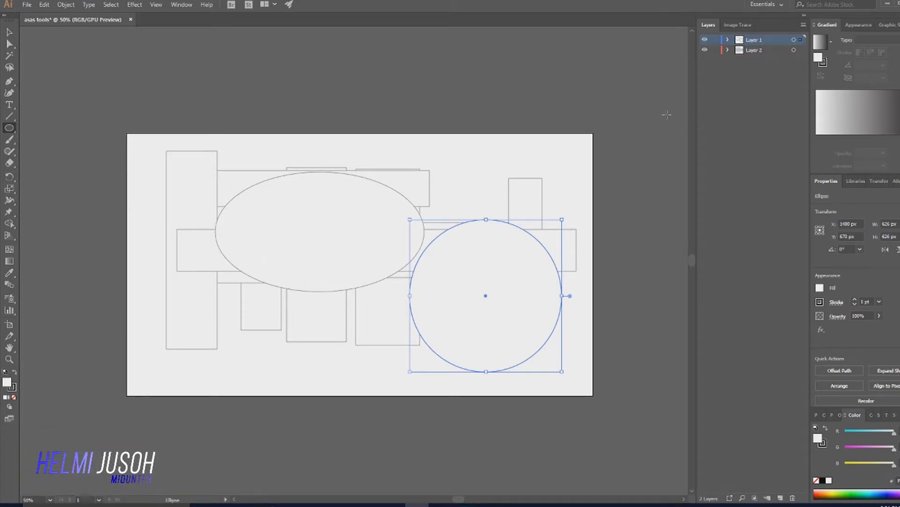
pyautogui.press('v')
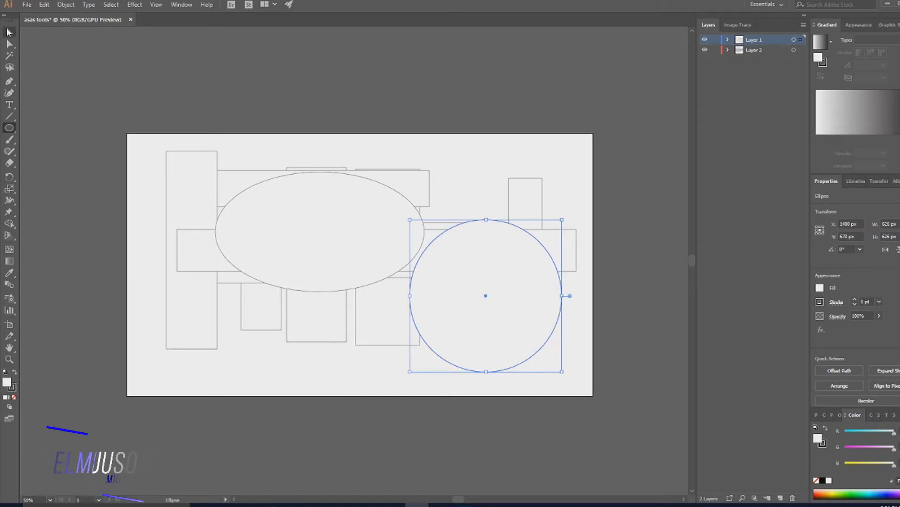
pyautogui.moveTo(499, 259); pyautogui.dragTo(387, 216)
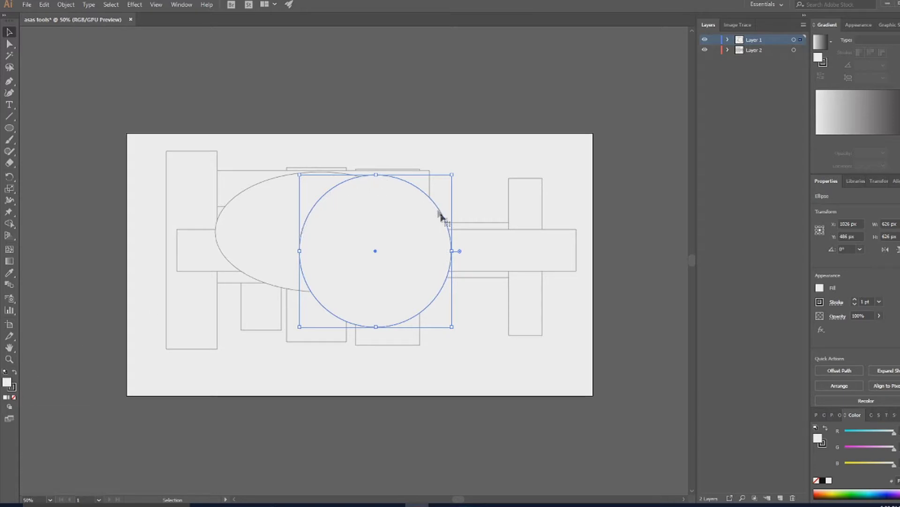
# Step: Set the circle's fill to cyan, 00FFE6, in the Color Picker
pyautogui.doubleClick(8, 384)
pyautogui.moveTo(578, 137); pyautogui.dragTo(620, 88)
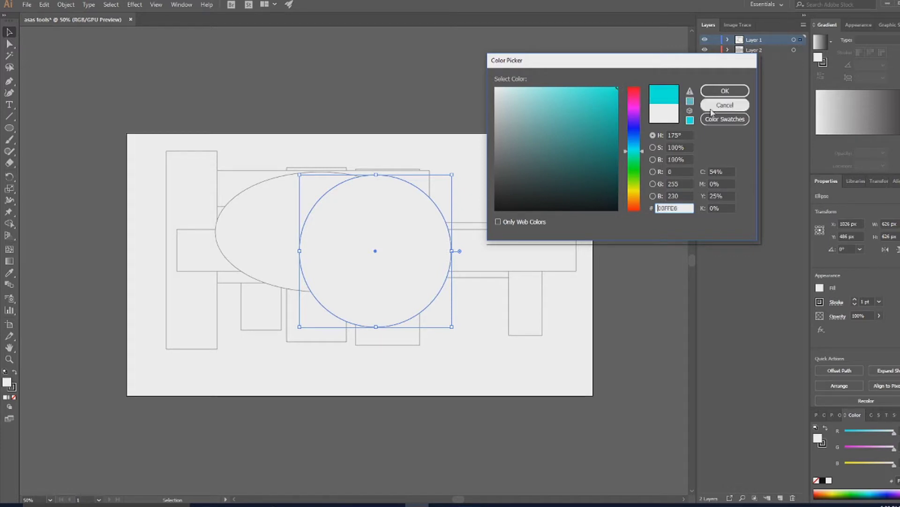
pyautogui.click(720, 91)
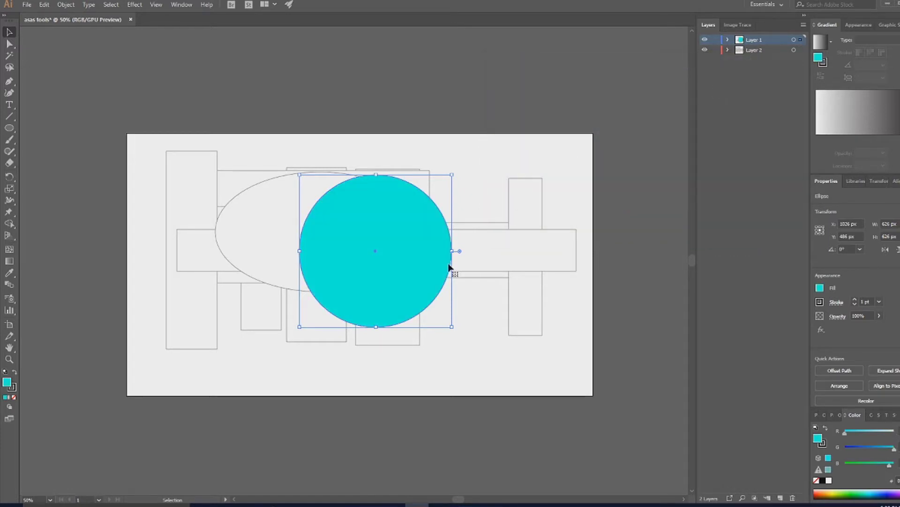
# Step: Set the circle's stroke to a bright yellow, deselect the circle and inspect its outline up close
pyautogui.doubleClick(12, 387)
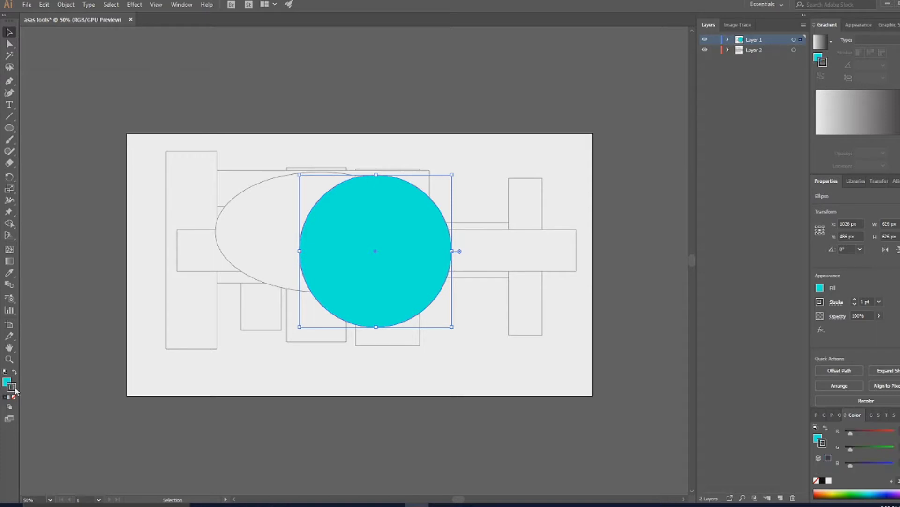
pyautogui.moveTo(626, 150); pyautogui.dragTo(627, 193)
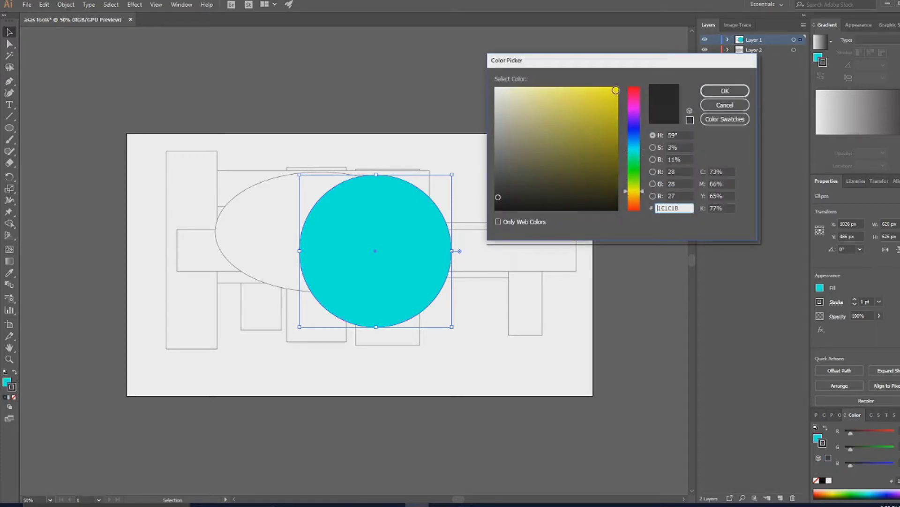
pyautogui.click(616, 90)
pyautogui.click(709, 91)
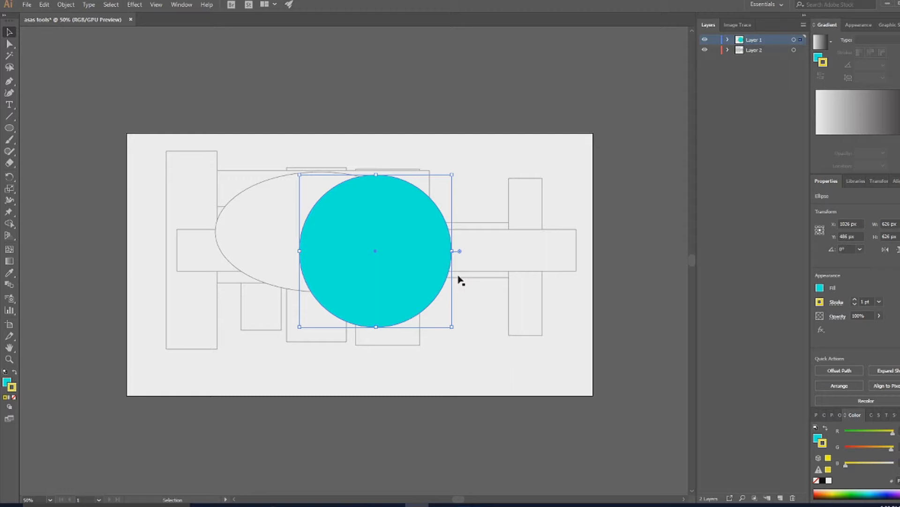
pyautogui.scroll(4, 461, 280)
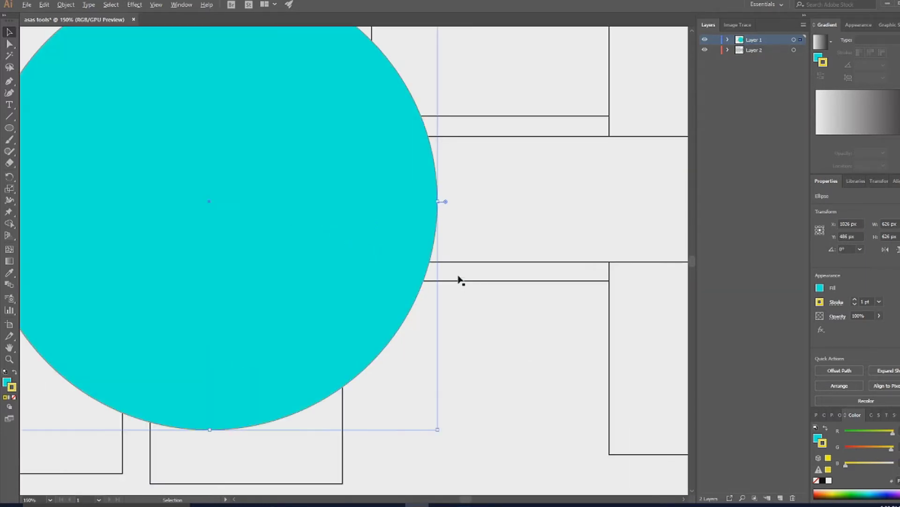
pyautogui.click(473, 302)
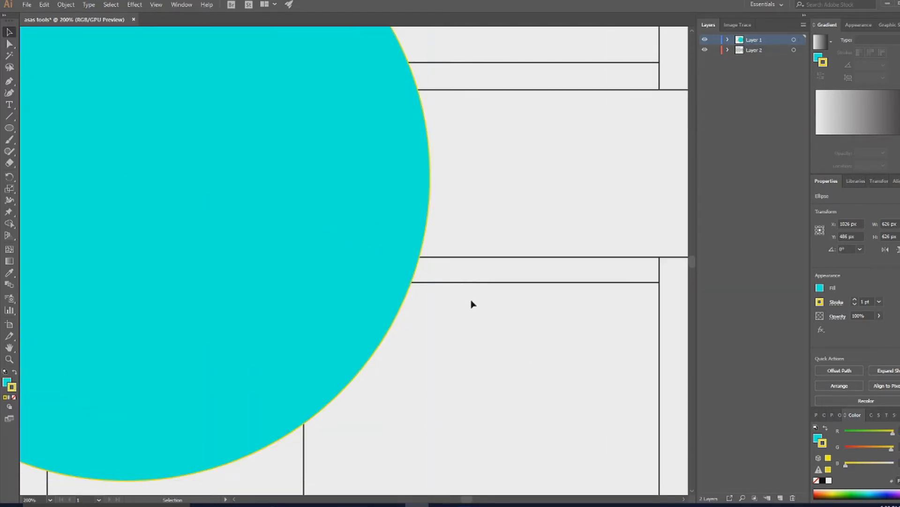
# Step: Shift the two long horizontal rectangles behind the circle slightly upward, placing the shorter one at about X 1055.5 px, Y 467.5 px
pyautogui.moveTo(451, 193); pyautogui.dragTo(415, 171)
pyautogui.moveTo(416, 259)
pyautogui.mouseDown()
pyautogui.moveTo(428, 268)
pyautogui.moveTo(386, 254)
pyautogui.moveTo(426, 259)
pyautogui.mouseUp()
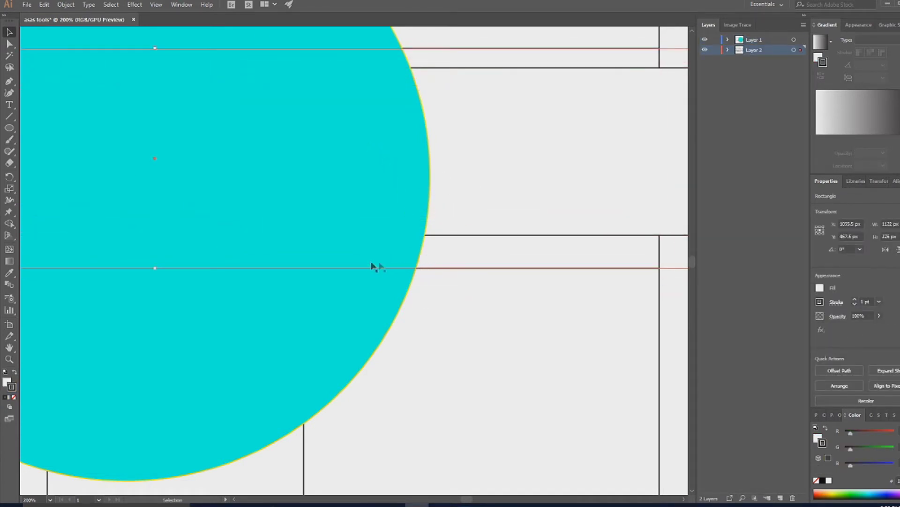
# Step: Set the cyan circle's stroke weight to 11 pt and deselect the circle
pyautogui.click(346, 328)
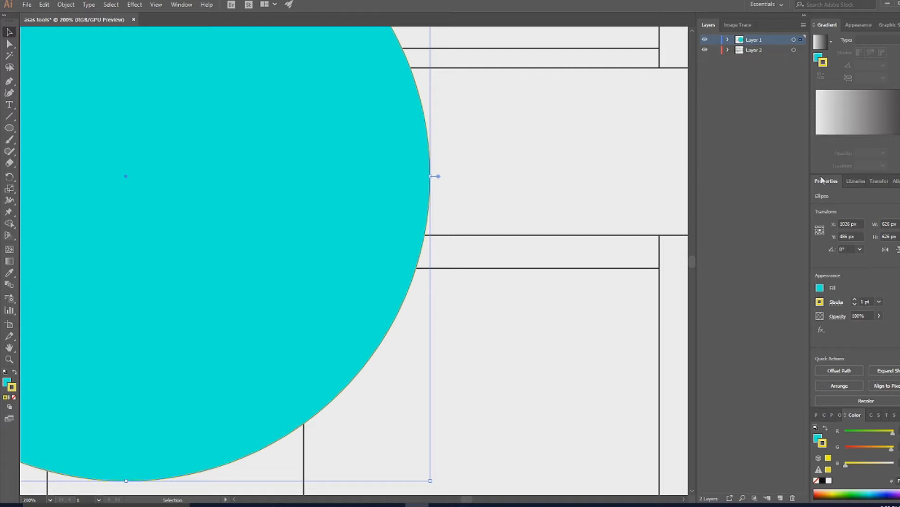
pyautogui.click(855, 299)
pyautogui.click(855, 299)
pyautogui.click(854, 299)
pyautogui.click(854, 300)
pyautogui.click(854, 299)
pyautogui.click(855, 299)
pyautogui.click(854, 299)
pyautogui.click(854, 299)
pyautogui.click(854, 299)
pyautogui.click(855, 299)
pyautogui.click(854, 304)
pyautogui.click(854, 305)
pyautogui.click(855, 304)
pyautogui.click(854, 304)
pyautogui.click(855, 304)
pyautogui.click(854, 304)
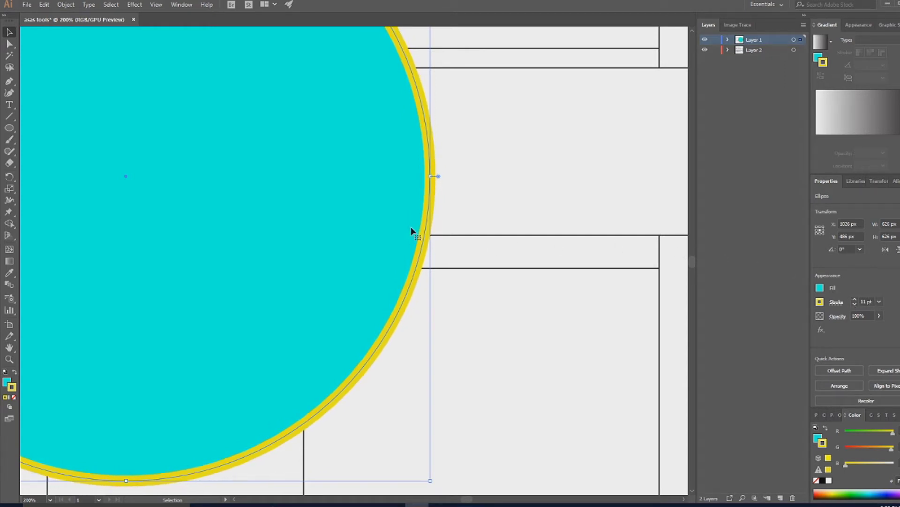
pyautogui.scroll(-3, 411, 230)
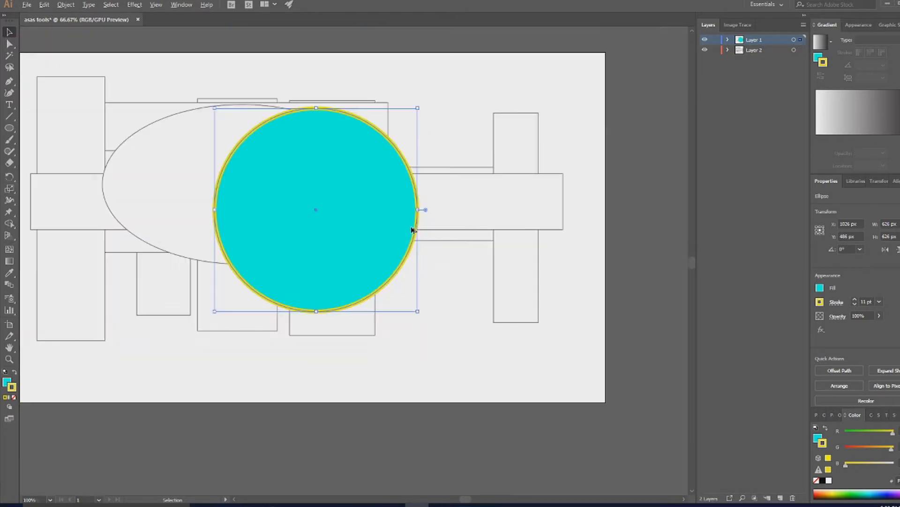
pyautogui.scroll(-1, 412, 230)
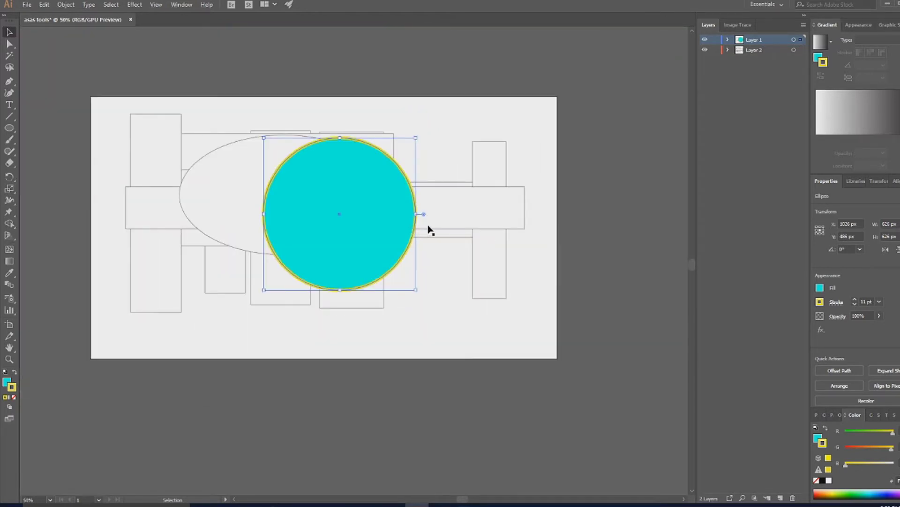
pyautogui.click(436, 244)
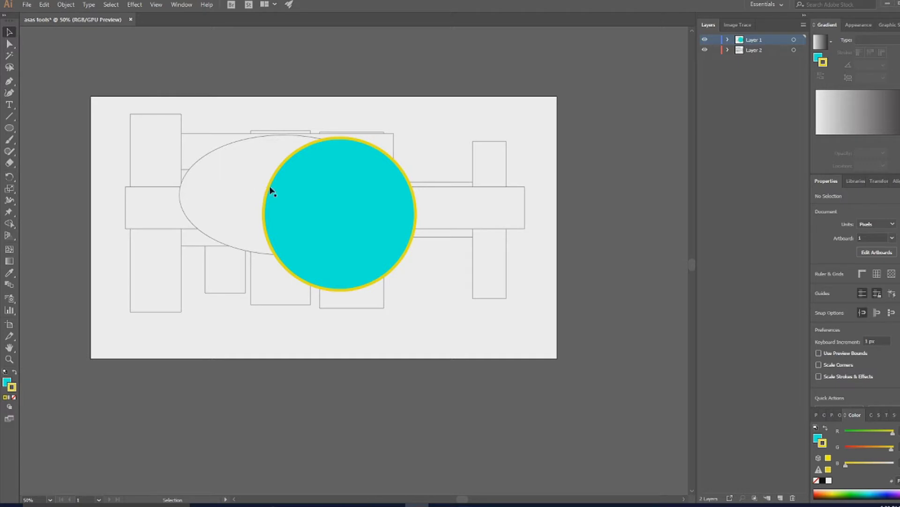
# Step: Swap the circle's fill and stroke colours back and forth, ending with the cyan fill and yellow stroke
pyautogui.click(15, 374)
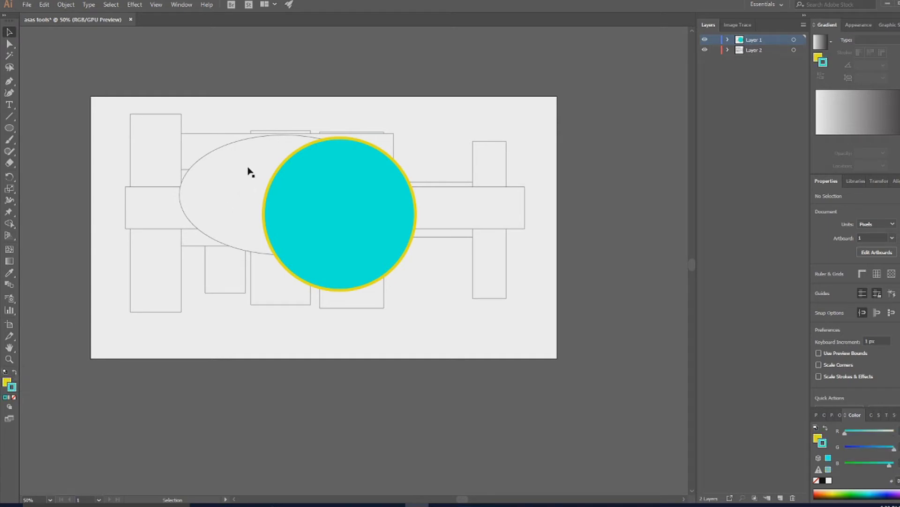
pyautogui.click(285, 180)
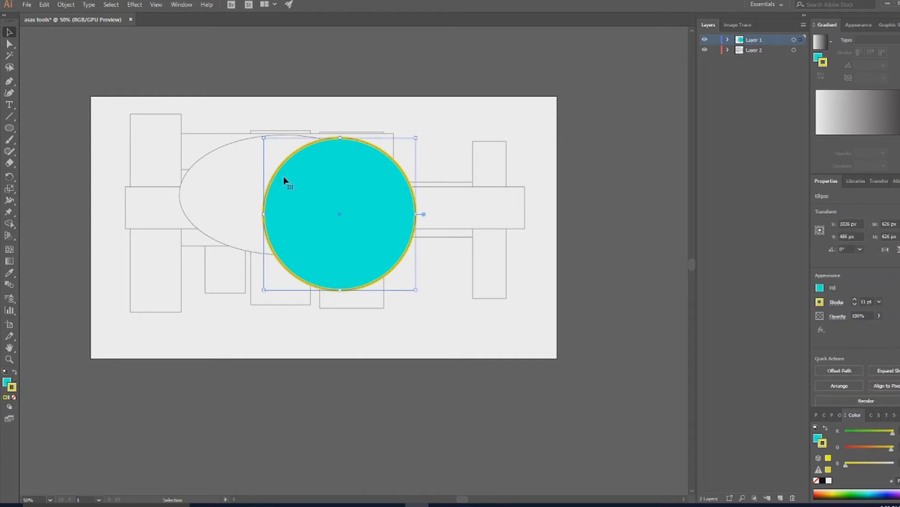
pyautogui.click(16, 374)
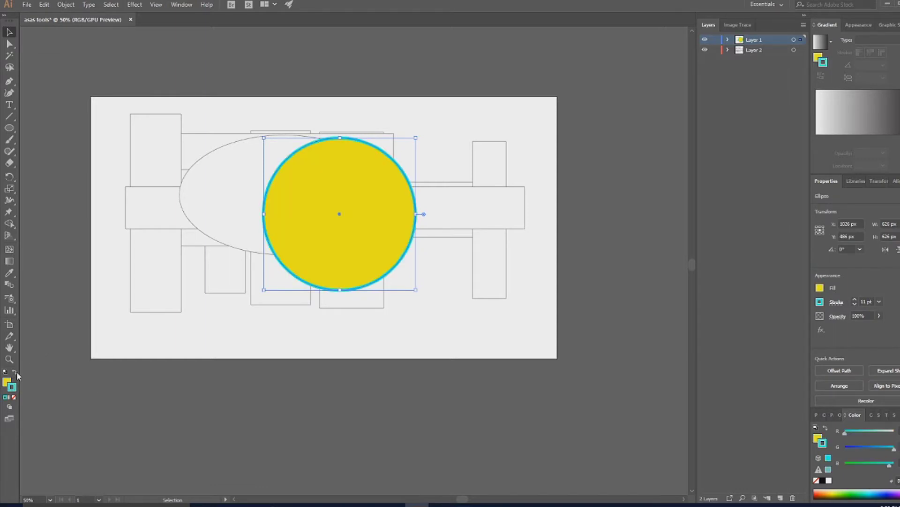
pyautogui.click(15, 374)
pyautogui.click(16, 374)
pyautogui.click(15, 374)
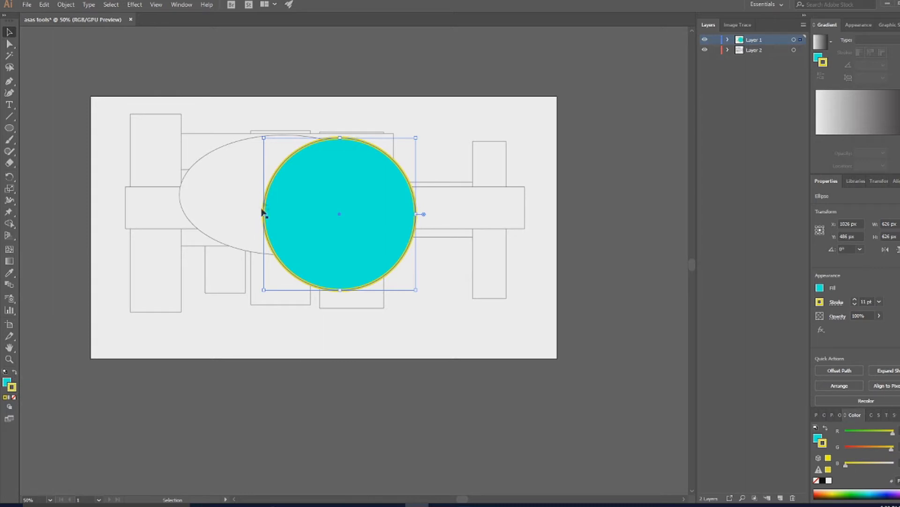
# Step: Copy the circle's cyan fill and yellow 11 pt stroke onto the wide ellipse with the Eyedropper, and deselect it
pyautogui.click(200, 167)
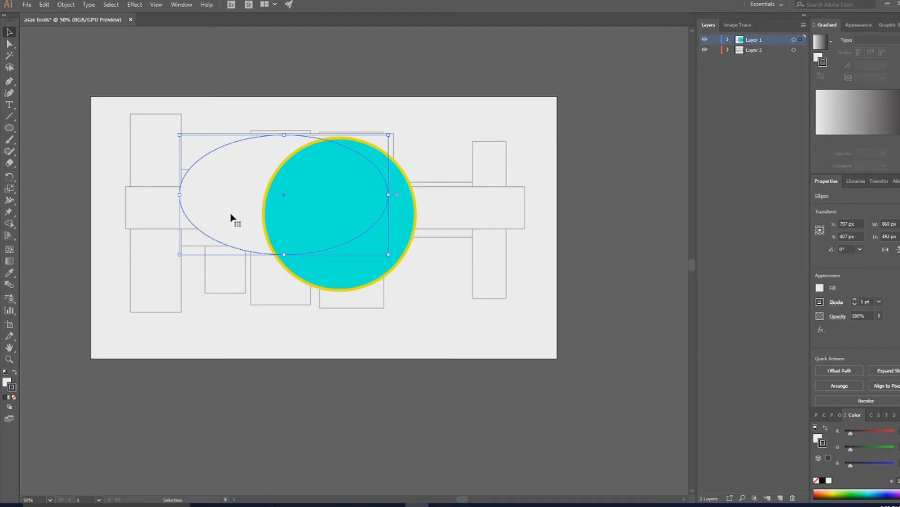
pyautogui.click(9, 275)
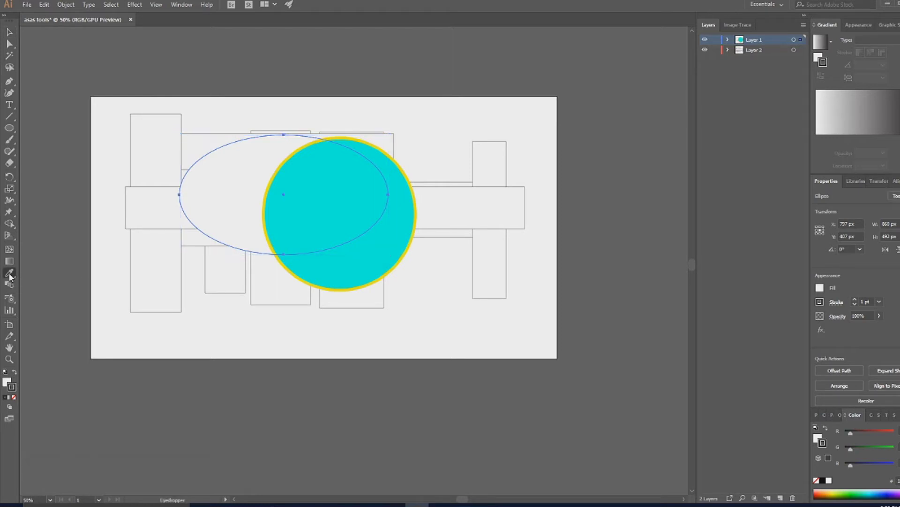
pyautogui.click(358, 255)
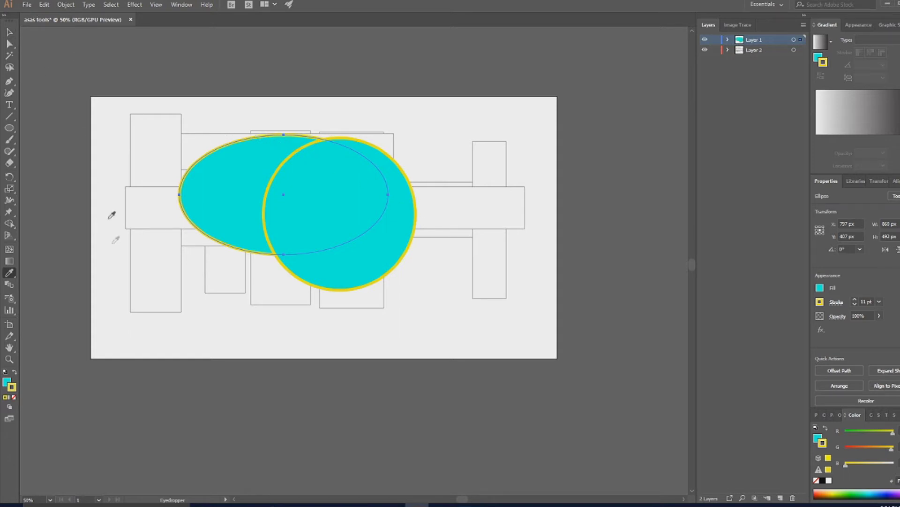
pyautogui.click(10, 32)
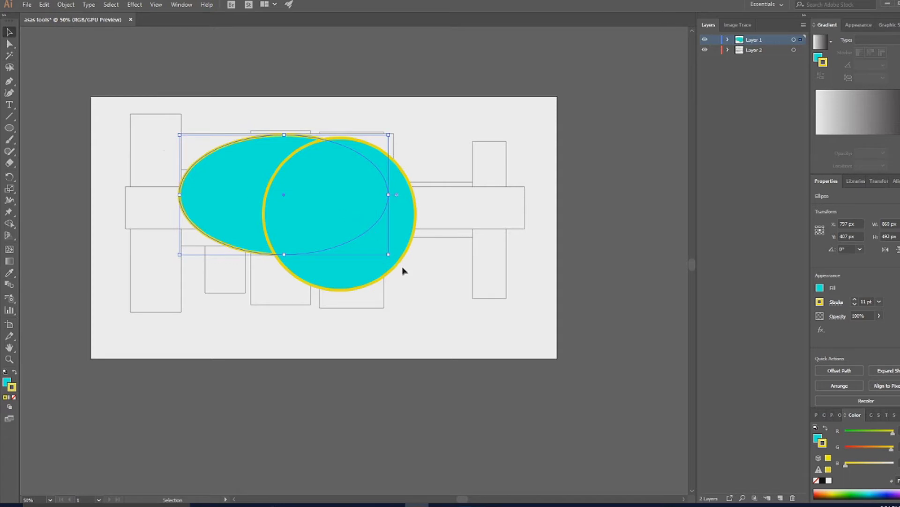
pyautogui.press('i')
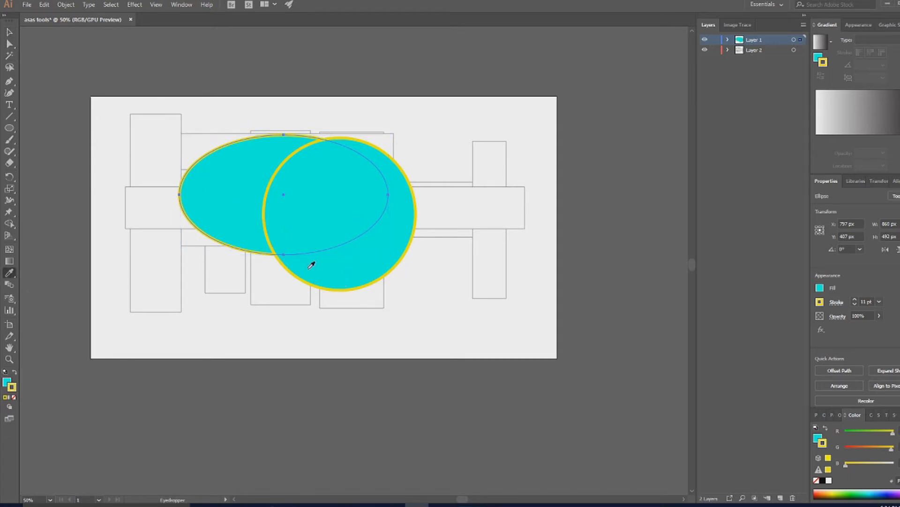
pyautogui.click(8, 32)
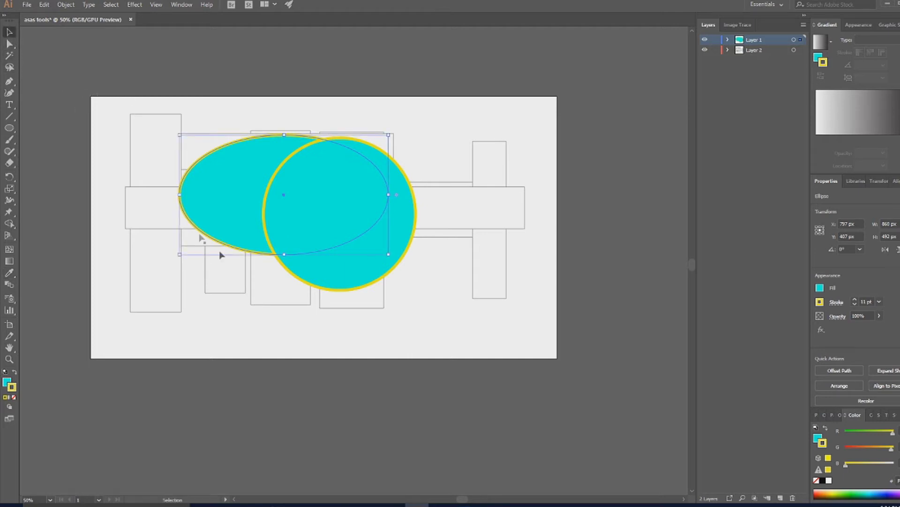
pyautogui.click(381, 323)
# Step: Using Direct Selection, move the long bar's upper-right corner to about X 1799, Y 55 px and its lower-right corner to about X 1791, Y 967 px
pyautogui.click(462, 196)
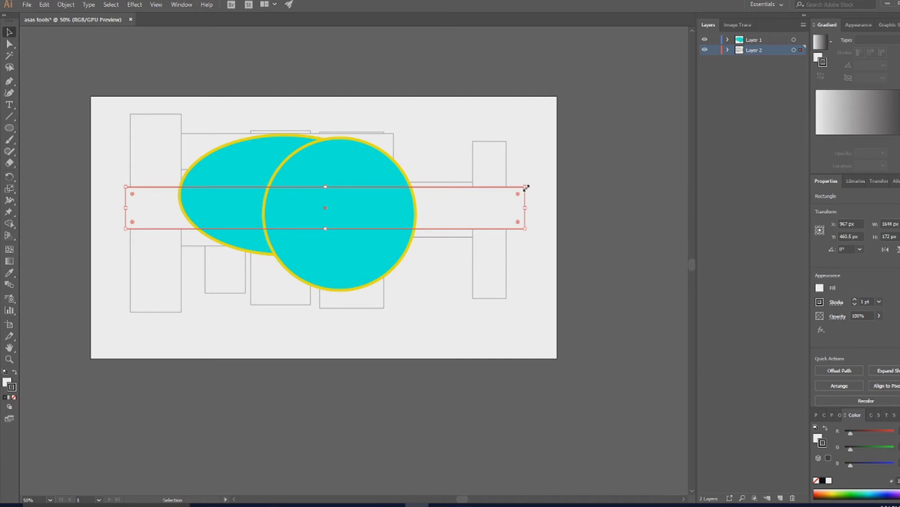
pyautogui.click(8, 44)
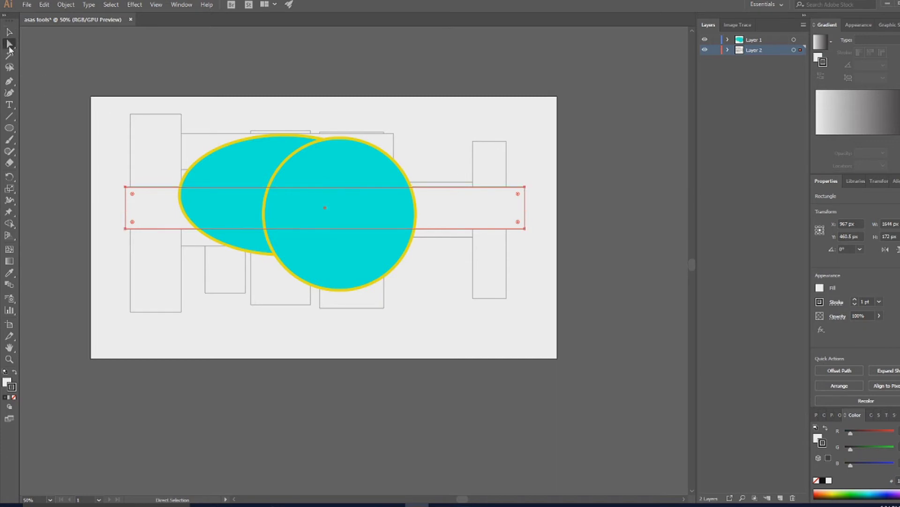
pyautogui.click(525, 188)
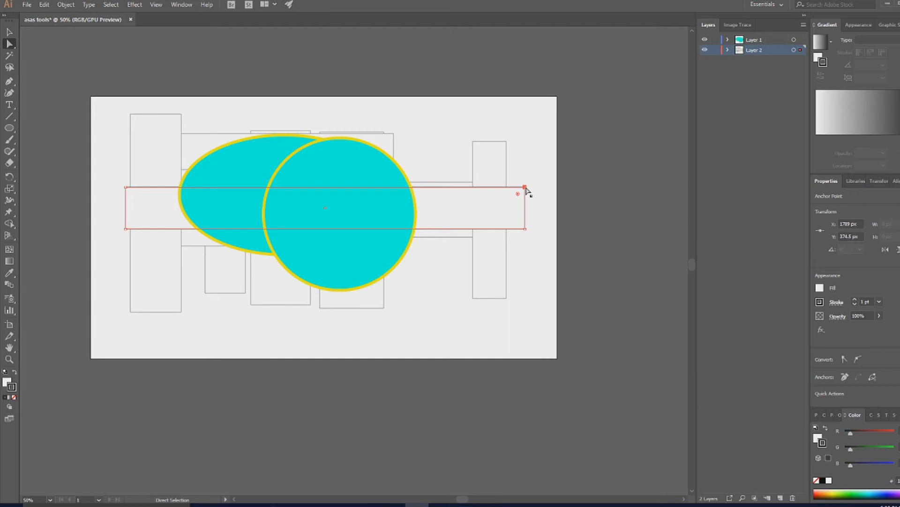
pyautogui.moveTo(526, 187); pyautogui.dragTo(527, 110)
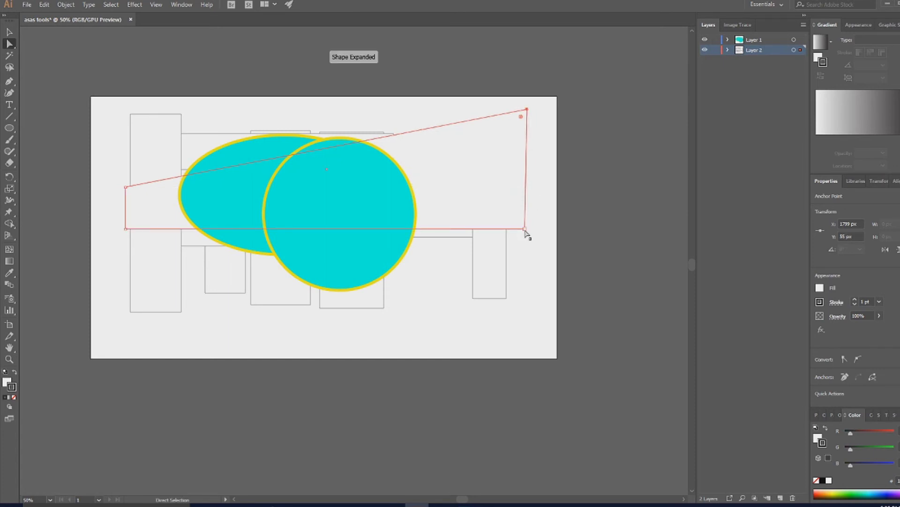
pyautogui.moveTo(525, 231); pyautogui.dragTo(524, 330)
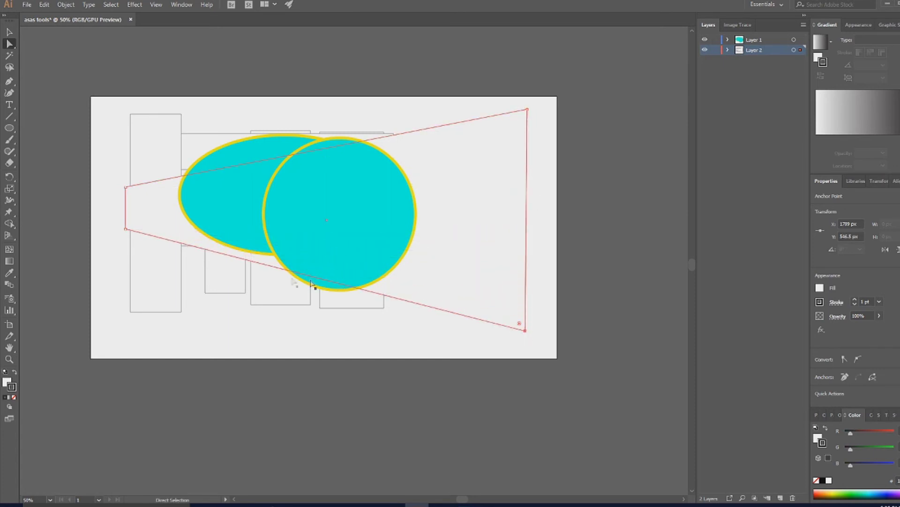
# Step: Move the bar's original lower-left anchor to about X 307, Y 799 px and its upper-left anchor across to near the lower-right corner
pyautogui.moveTo(125, 229); pyautogui.dragTo(149, 285)
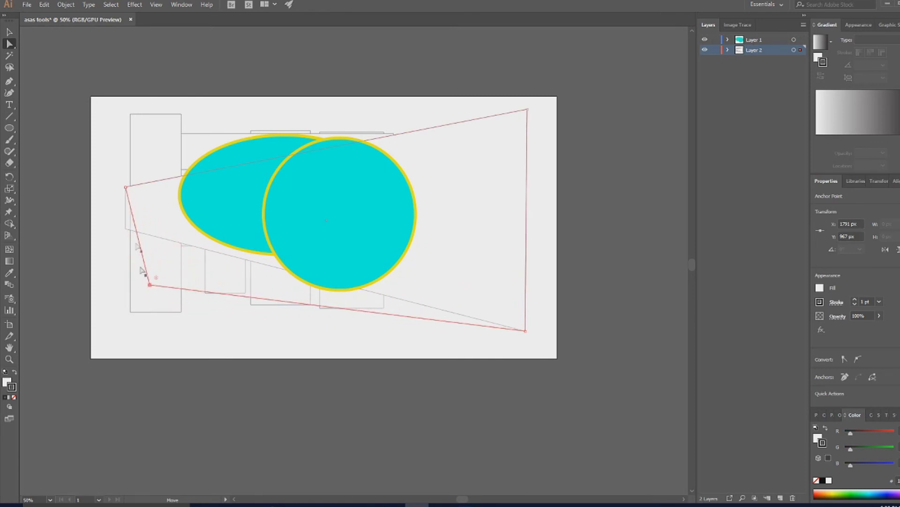
pyautogui.moveTo(126, 187); pyautogui.dragTo(489, 290)
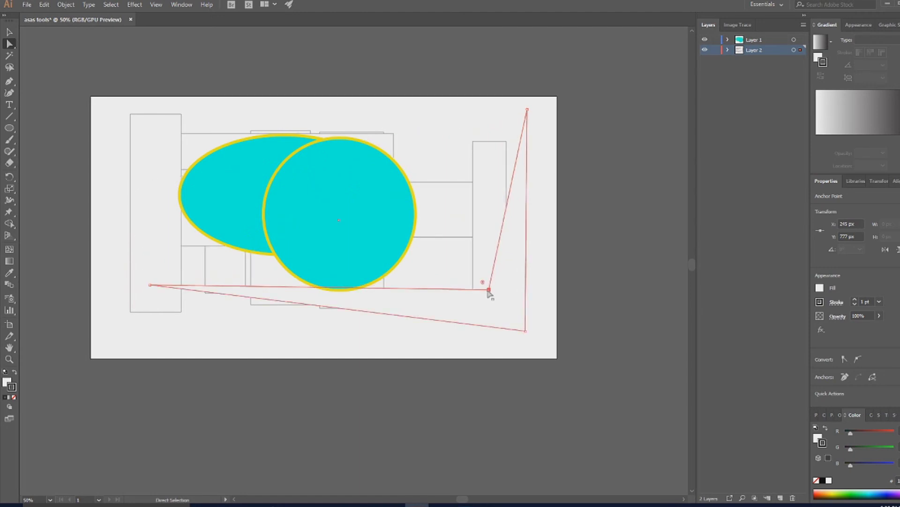
pyautogui.moveTo(150, 286)
pyautogui.mouseDown()
pyautogui.moveTo(124, 175)
pyautogui.moveTo(117, 285)
pyautogui.moveTo(164, 290)
pyautogui.mouseUp()
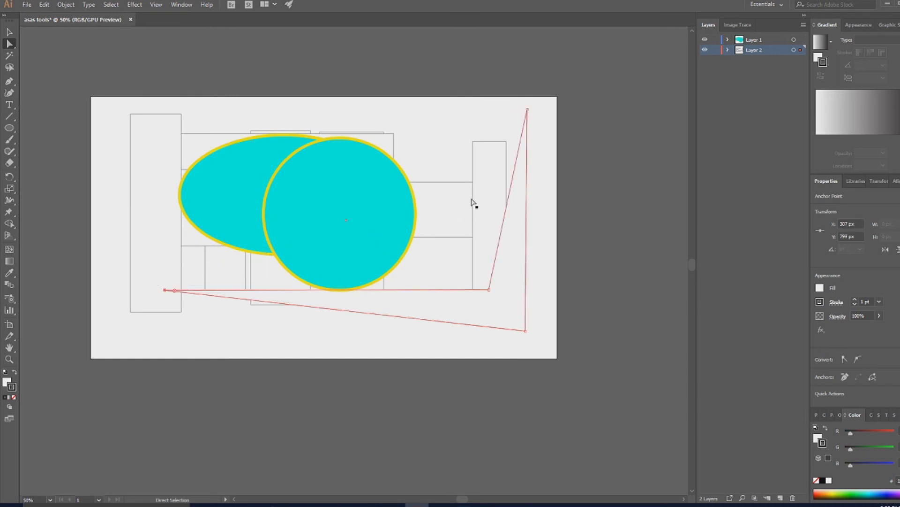